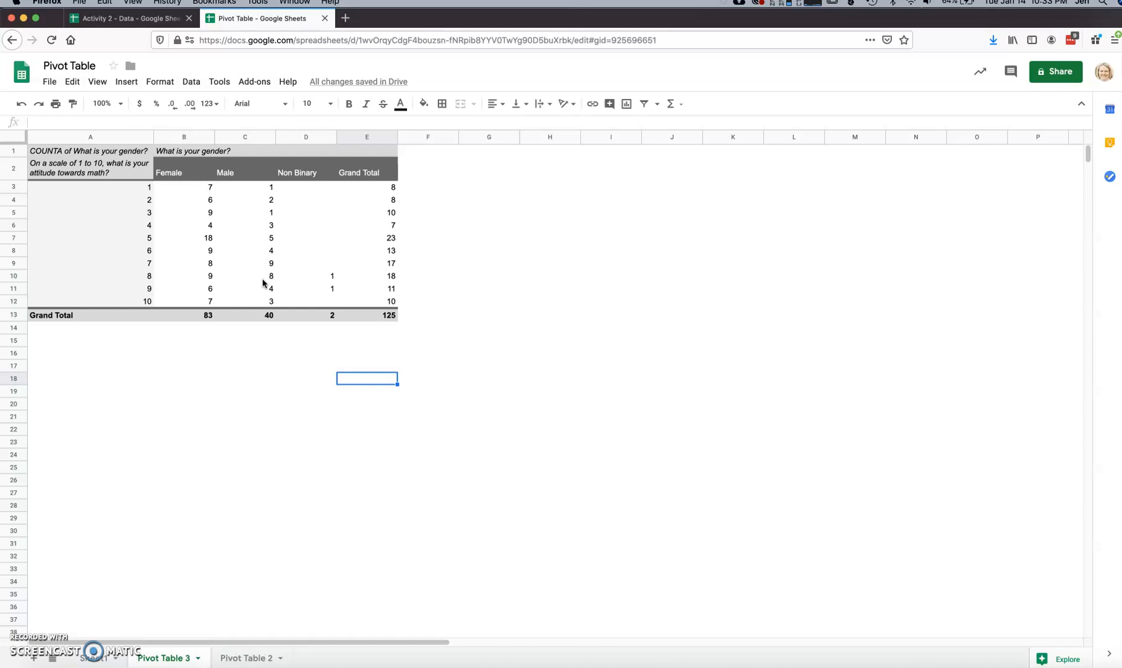
# Insert a chart from the pivot table range A2:D12, leaving out the grand totals
pyautogui.click(177, 179)
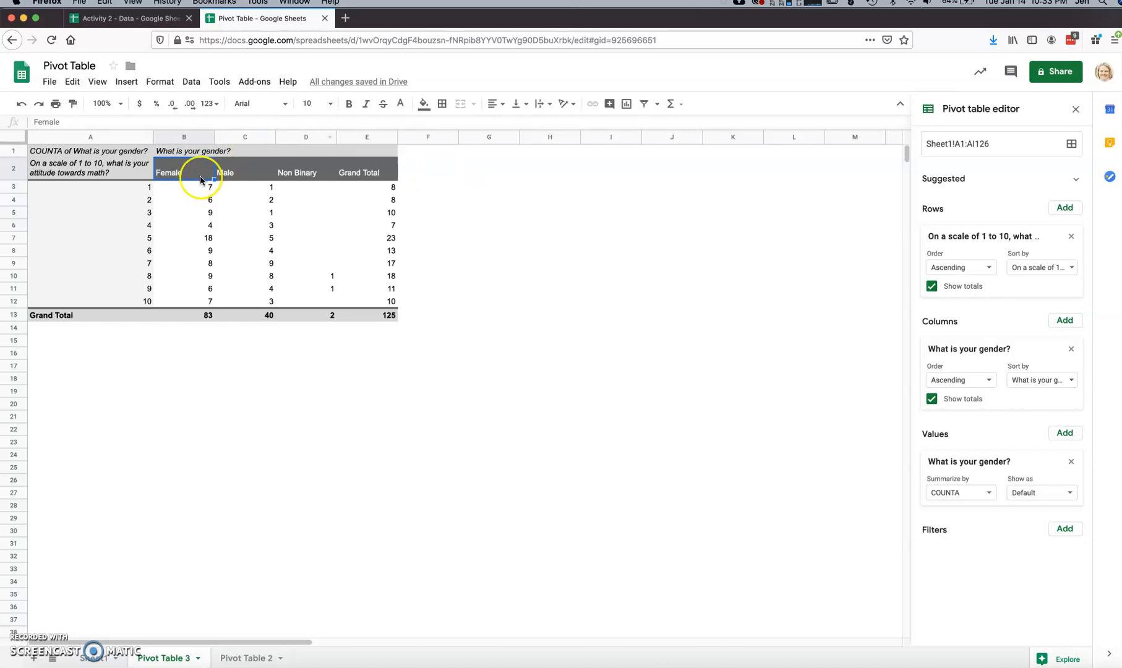
pyautogui.click(108, 165)
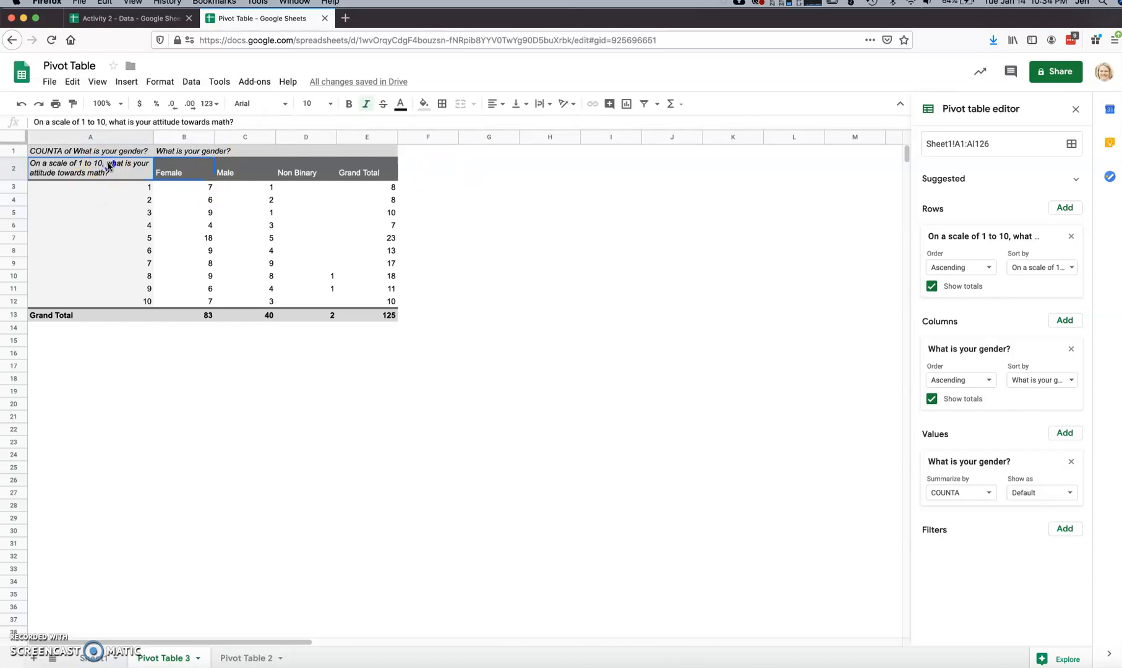
pyautogui.moveTo(108, 165); pyautogui.dragTo(316, 304)
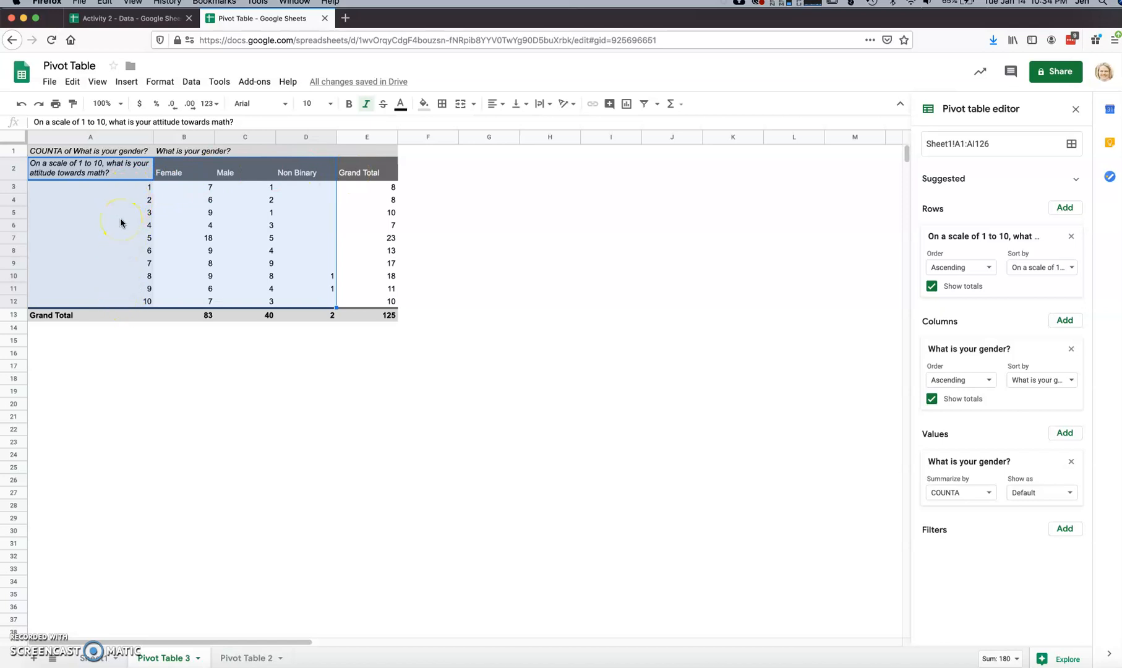
pyautogui.click(126, 82)
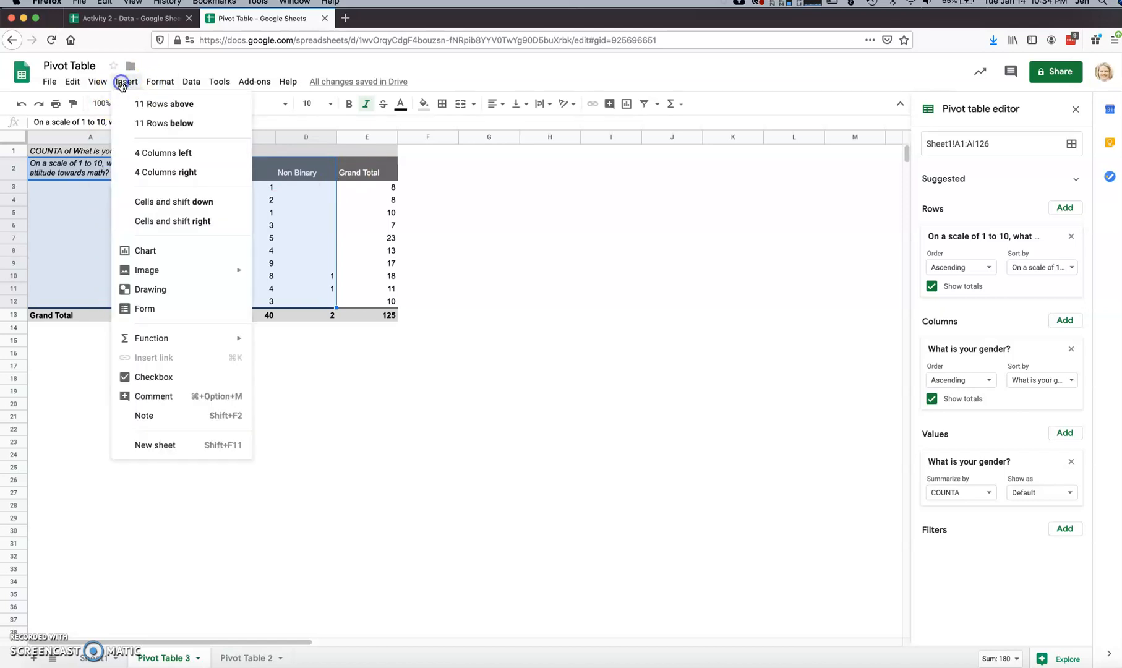
pyautogui.click(153, 251)
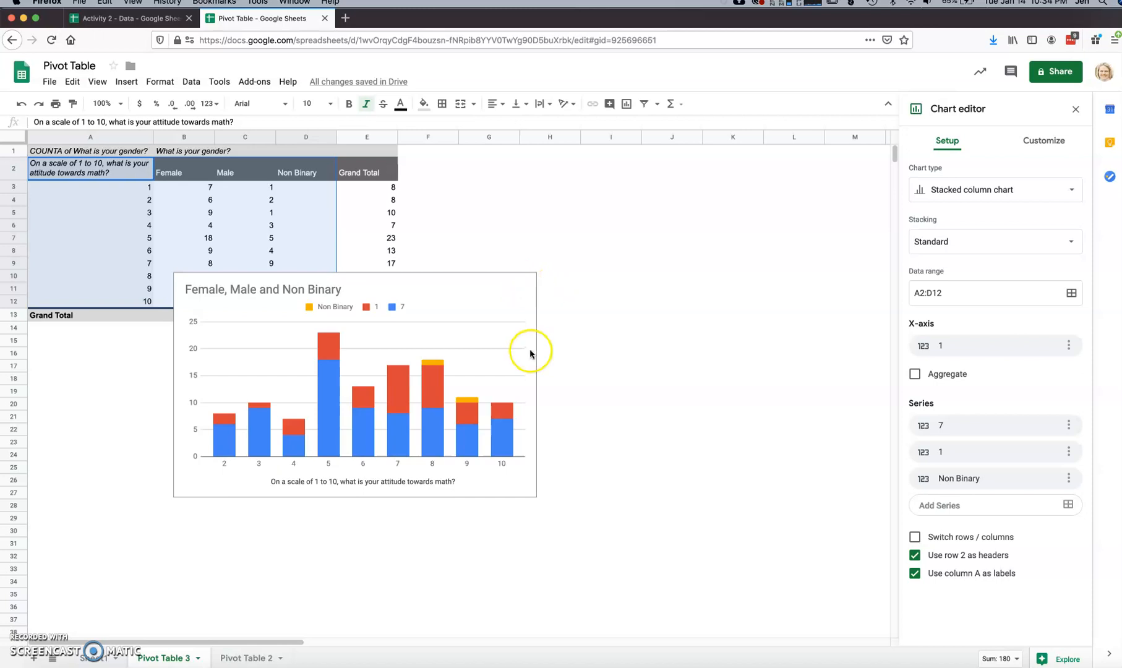
# Move the chart into the empty area beside the pivot table and widen it slightly
pyautogui.click(525, 474)
pyautogui.moveTo(531, 478); pyautogui.dragTo(795, 429)
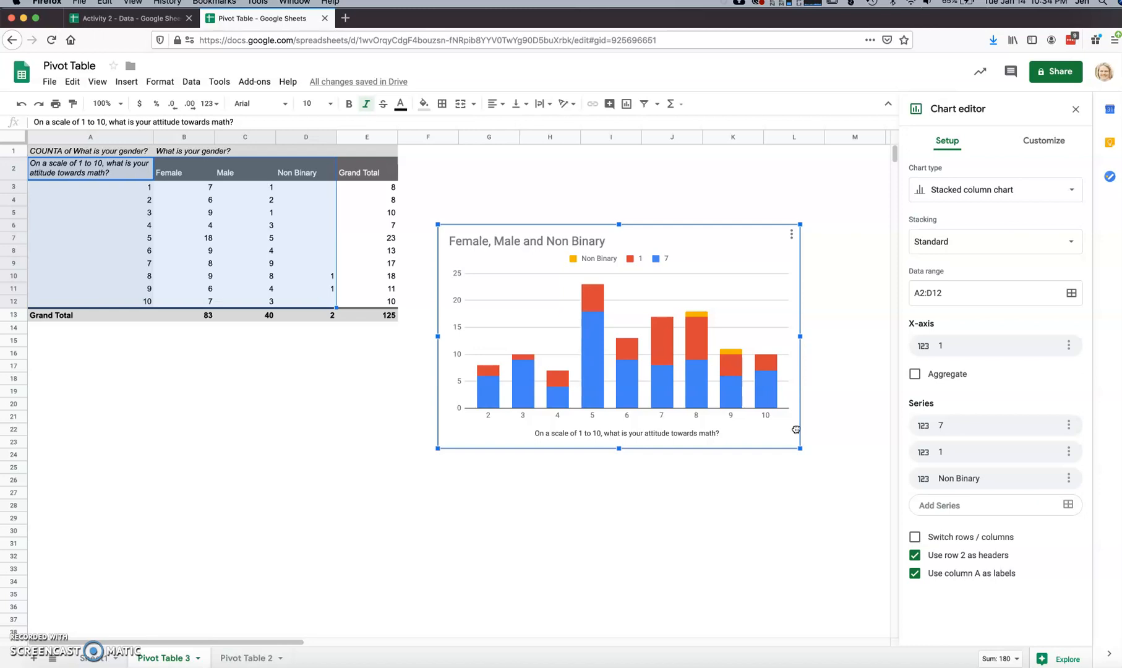
pyautogui.click(524, 433)
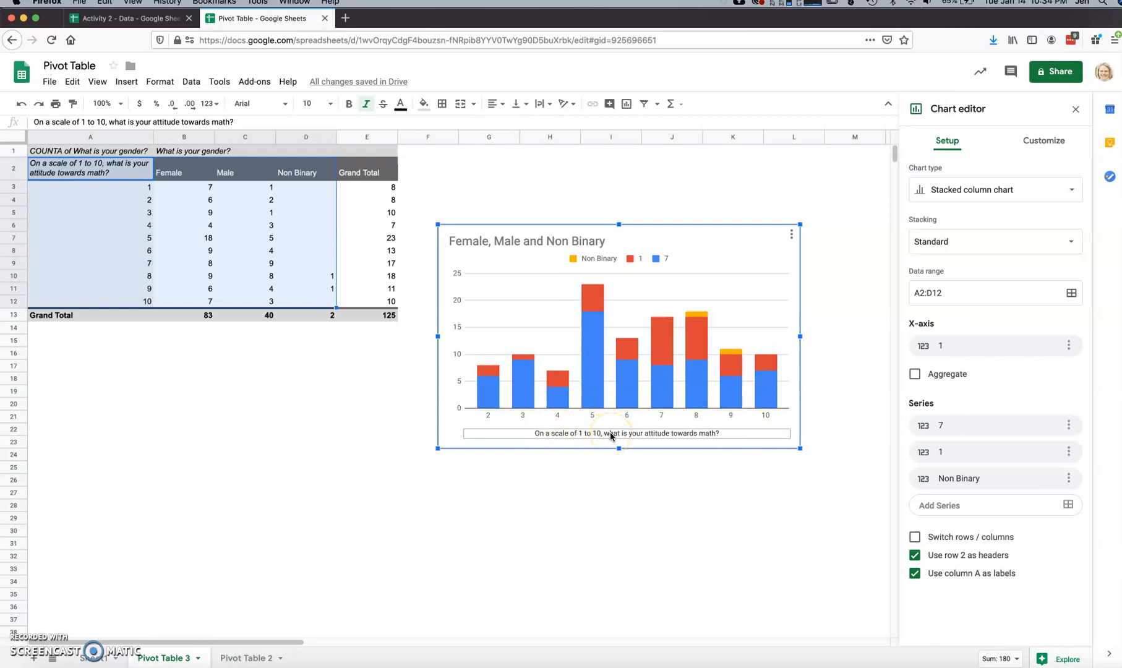
pyautogui.click(501, 414)
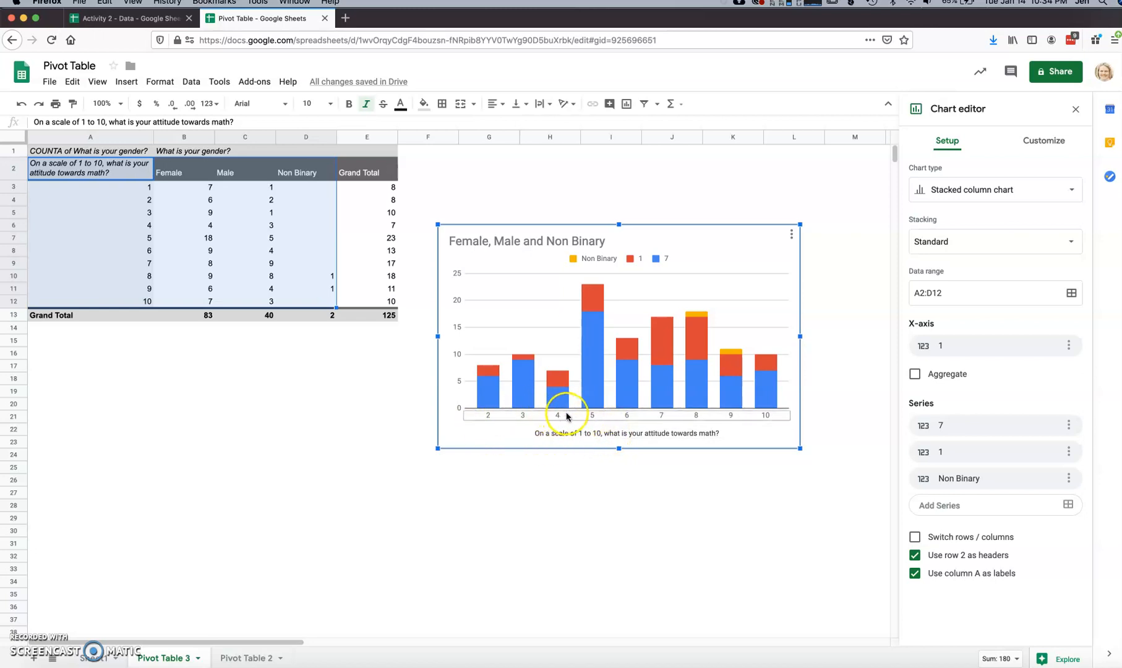
pyautogui.click(572, 260)
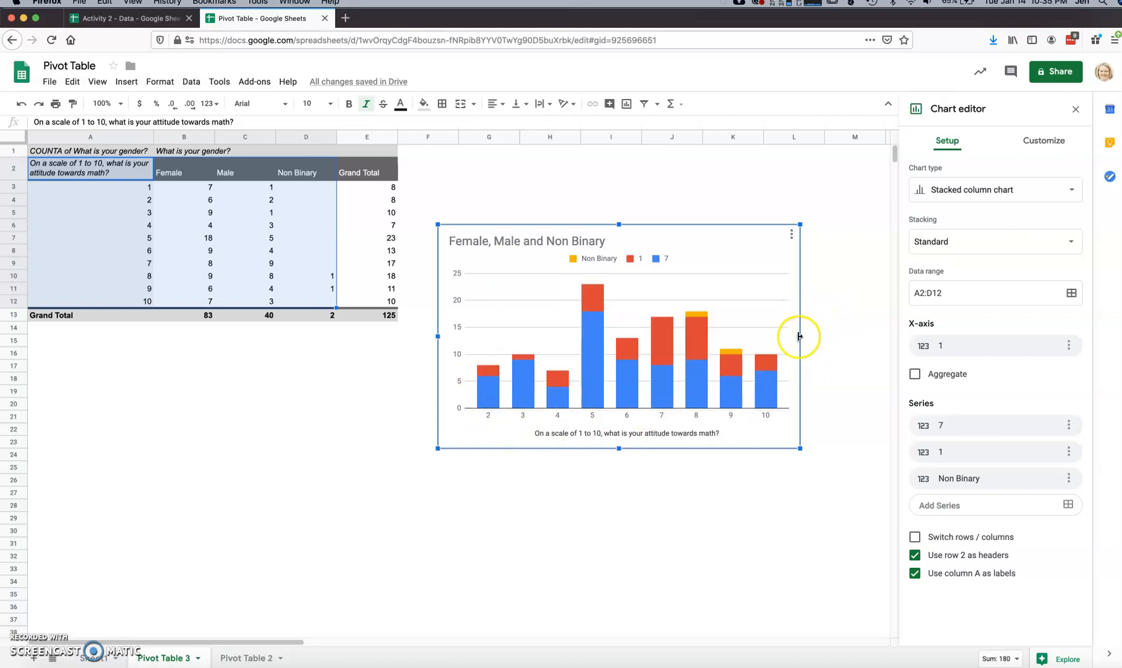
pyautogui.moveTo(812, 337); pyautogui.dragTo(852, 338)
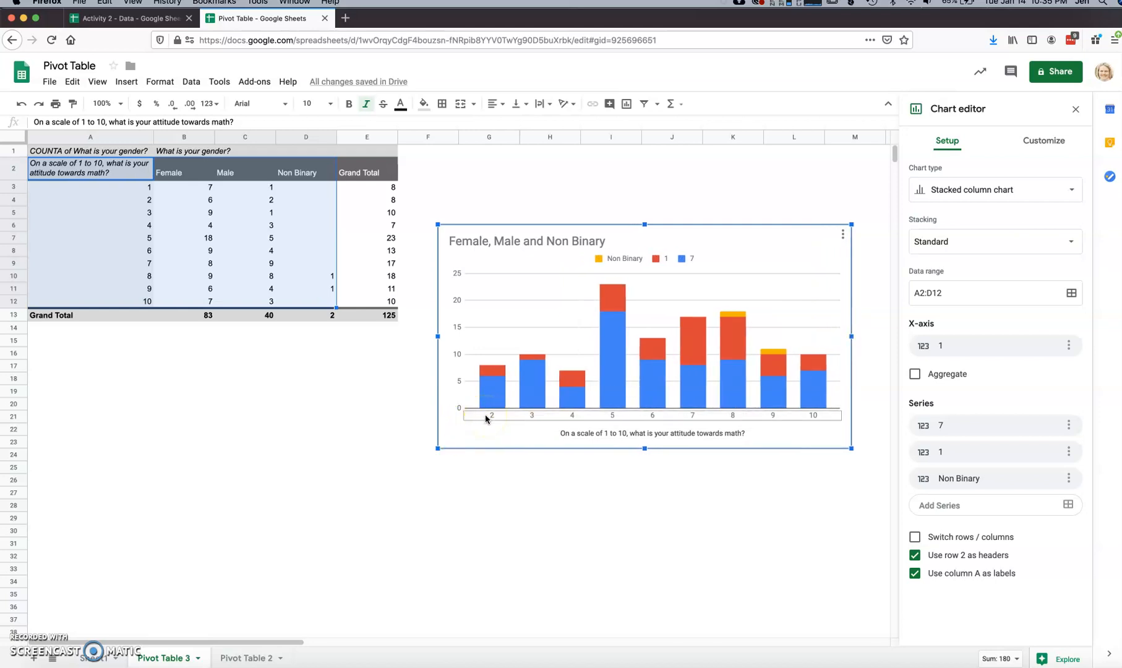
# Try switching the chart's rows and columns, and restore the original orientation
pyautogui.click(915, 537)
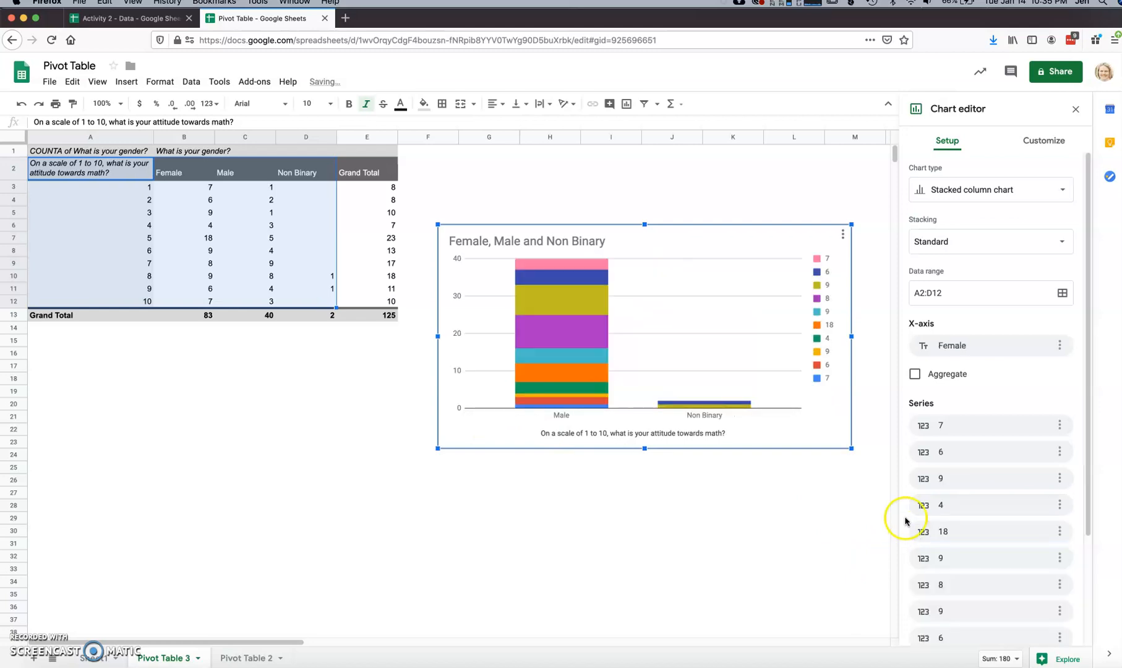
pyautogui.scroll(-4, 1002, 388)
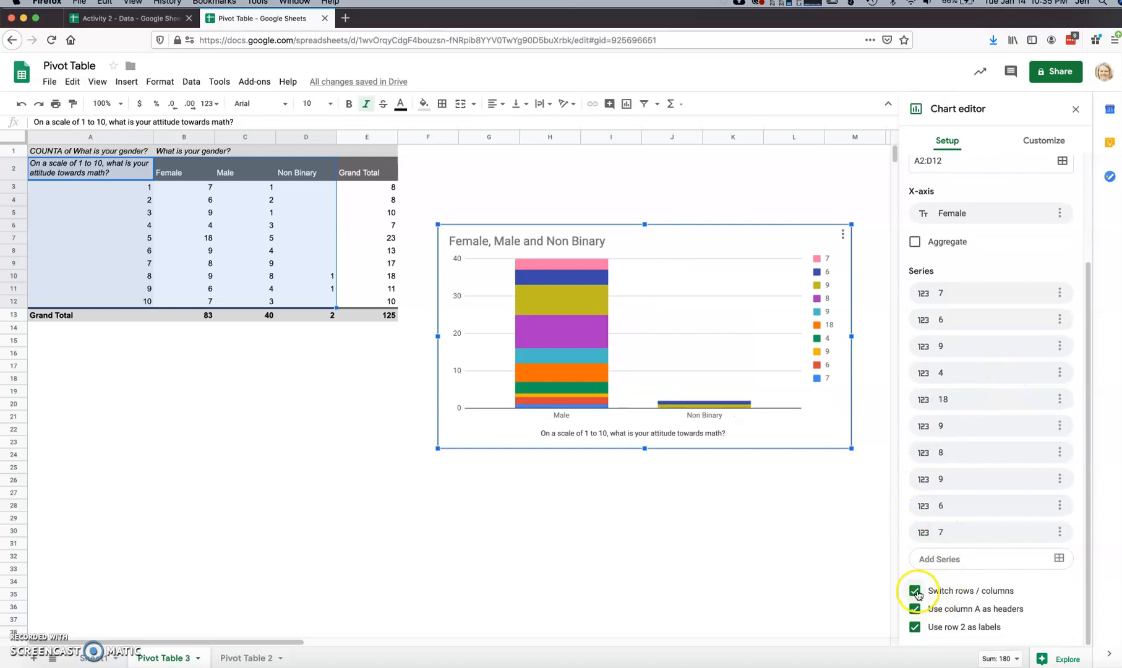
pyautogui.click(916, 592)
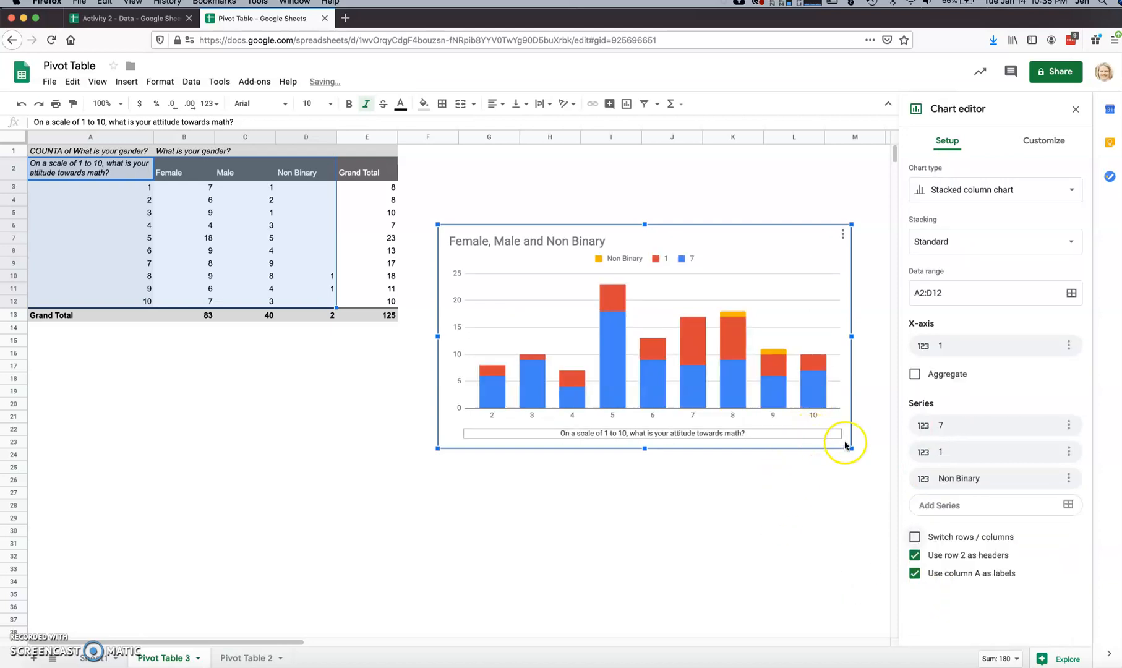
# Turn the chart's use of row 2 as headers off and on again to refresh the series names
pyautogui.click(914, 555)
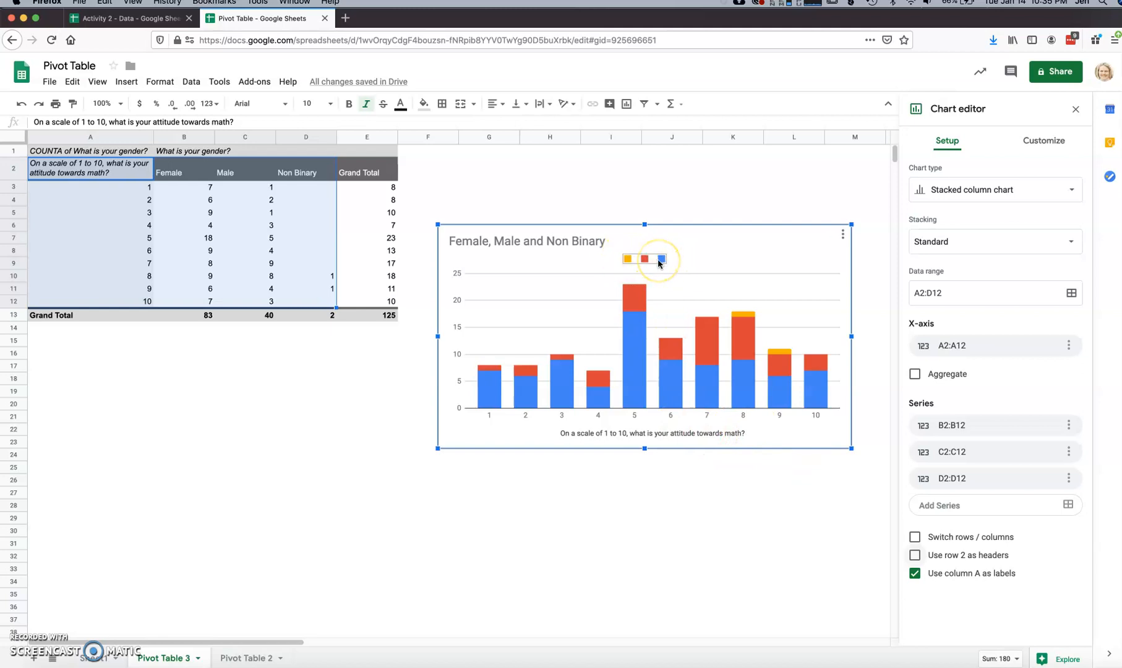
pyautogui.click(914, 555)
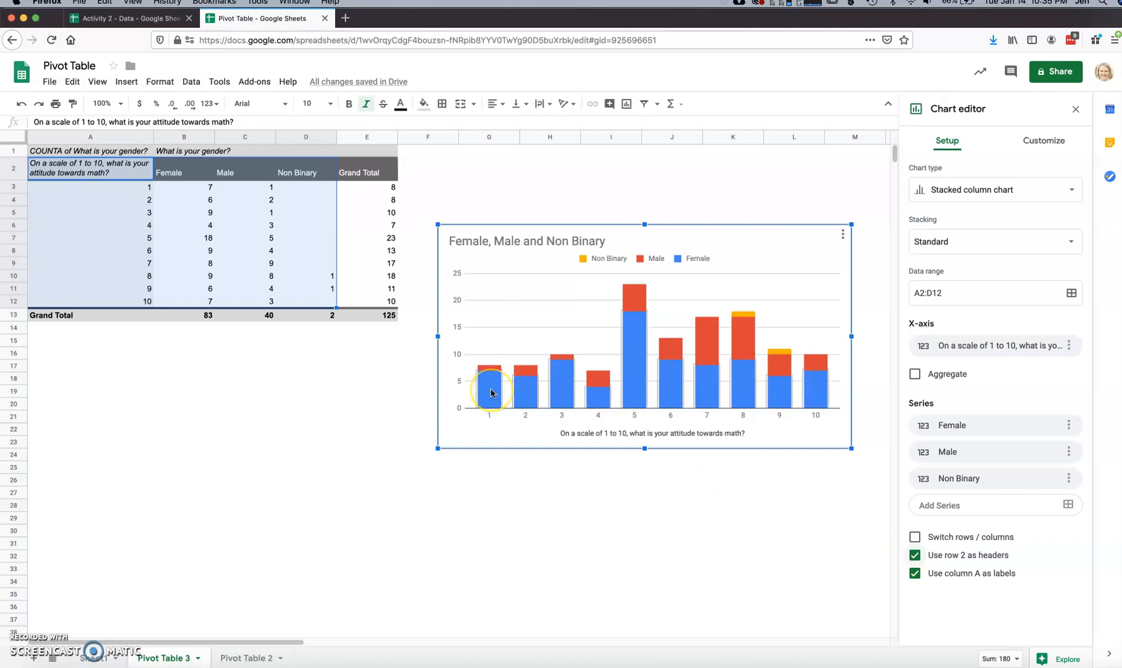
# Examine the gender counts in the chart's columns for ratings 1 and 5 and compare them with the pivot table
pyautogui.click(491, 371)
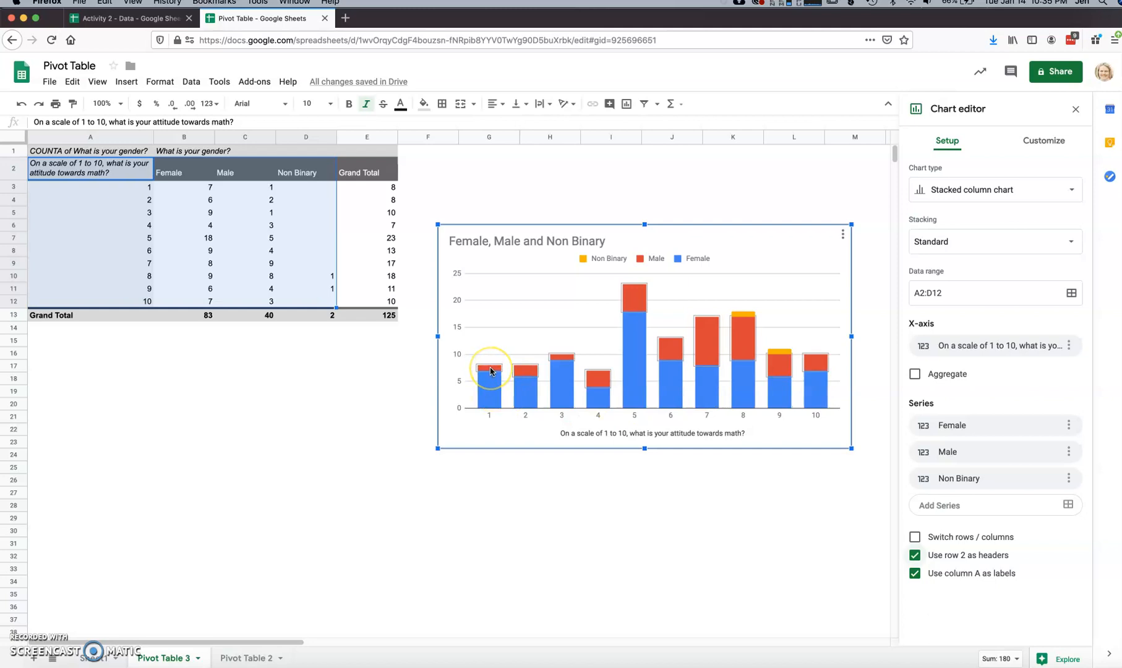
pyautogui.click(486, 397)
pyautogui.click(470, 507)
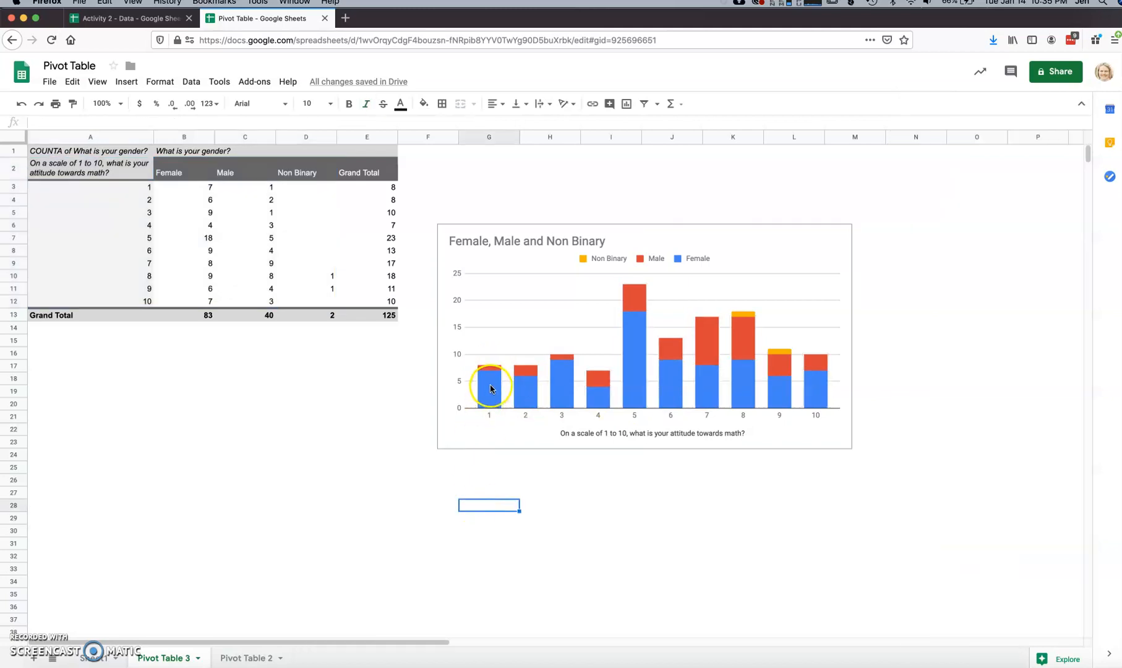
pyautogui.click(491, 393)
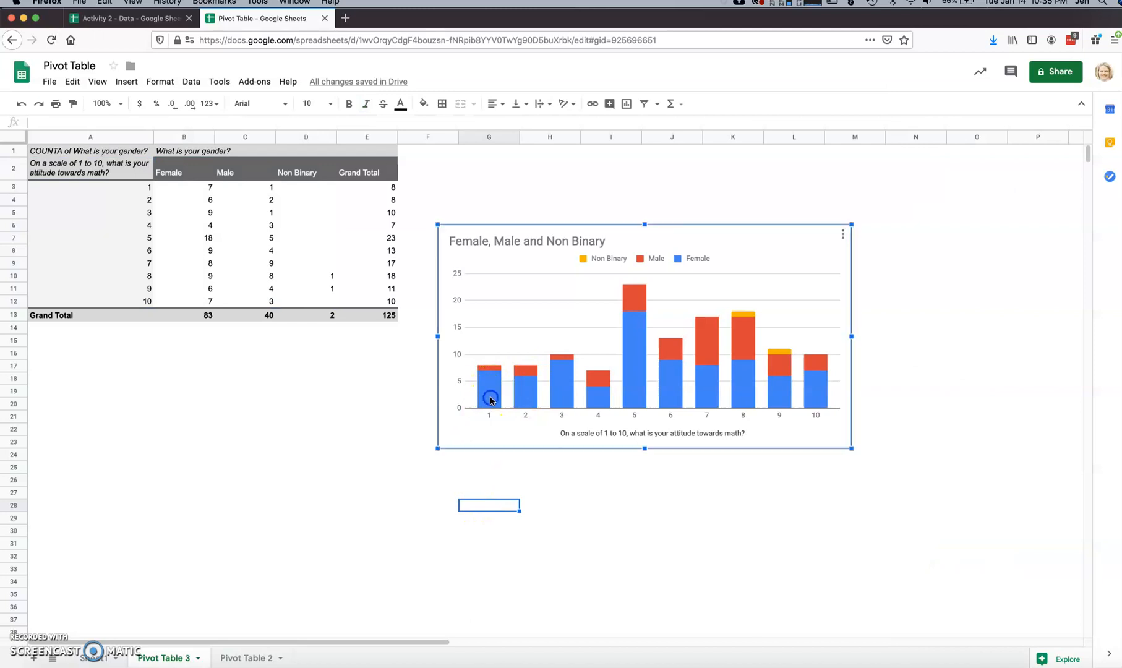
pyautogui.click(489, 389)
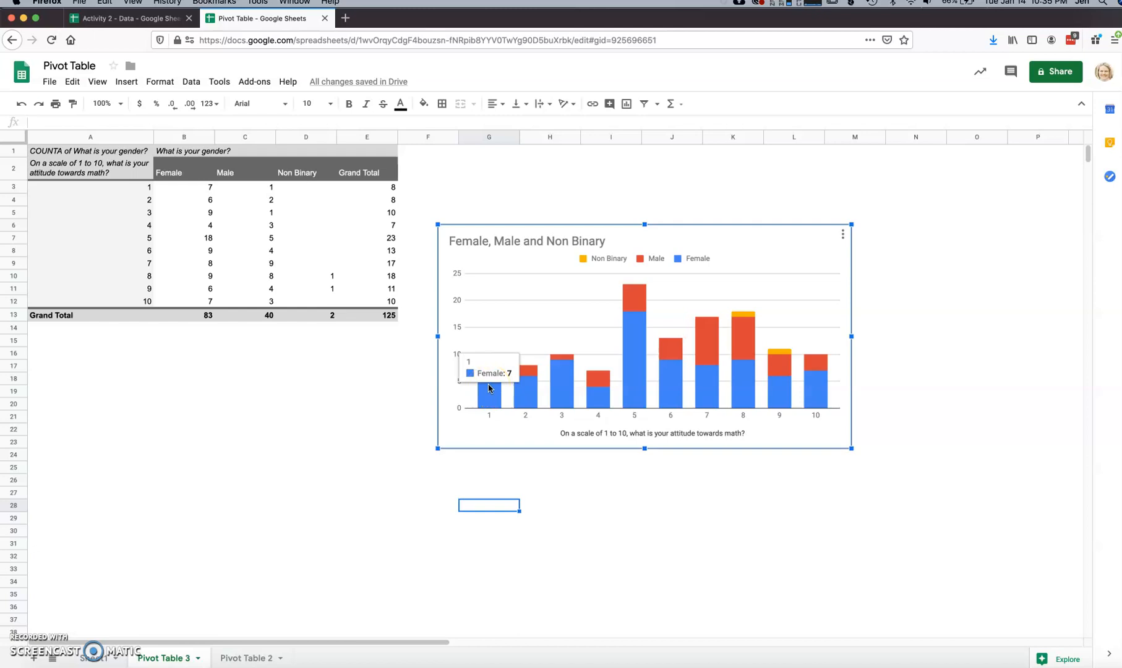
pyautogui.click(199, 190)
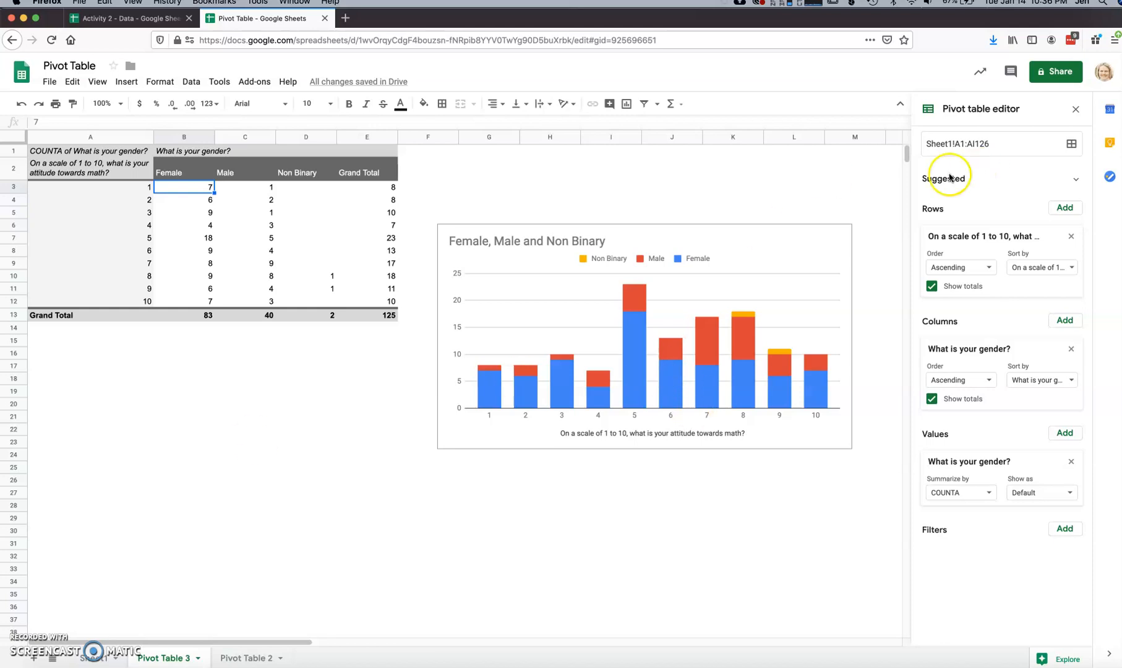
pyautogui.click(826, 249)
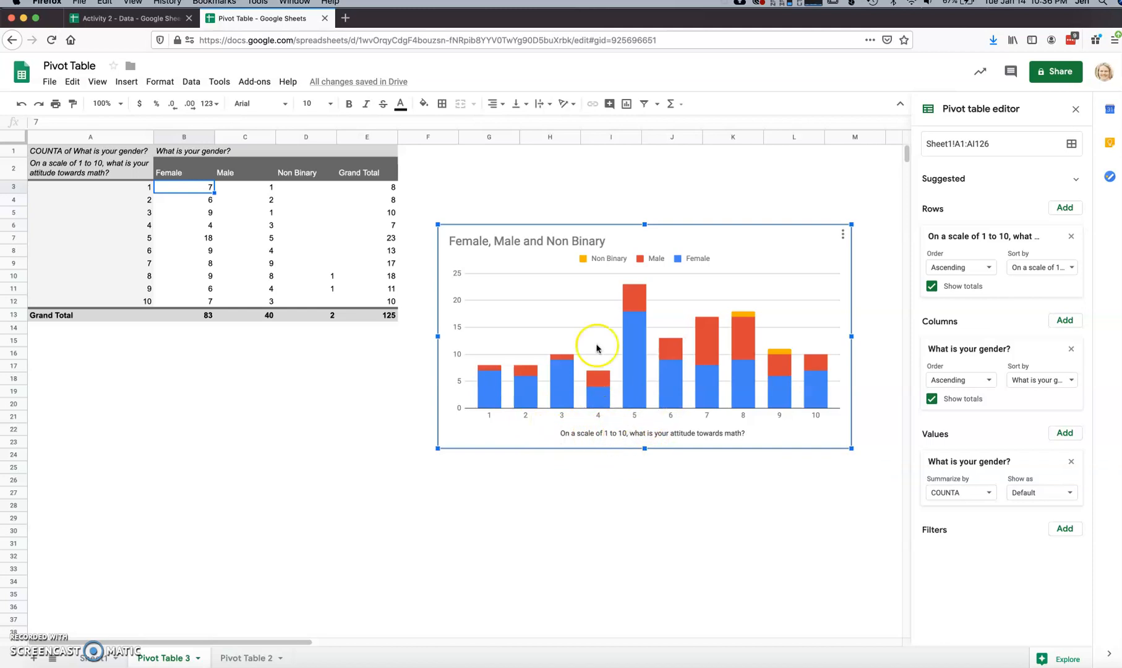
pyautogui.moveTo(637, 312)
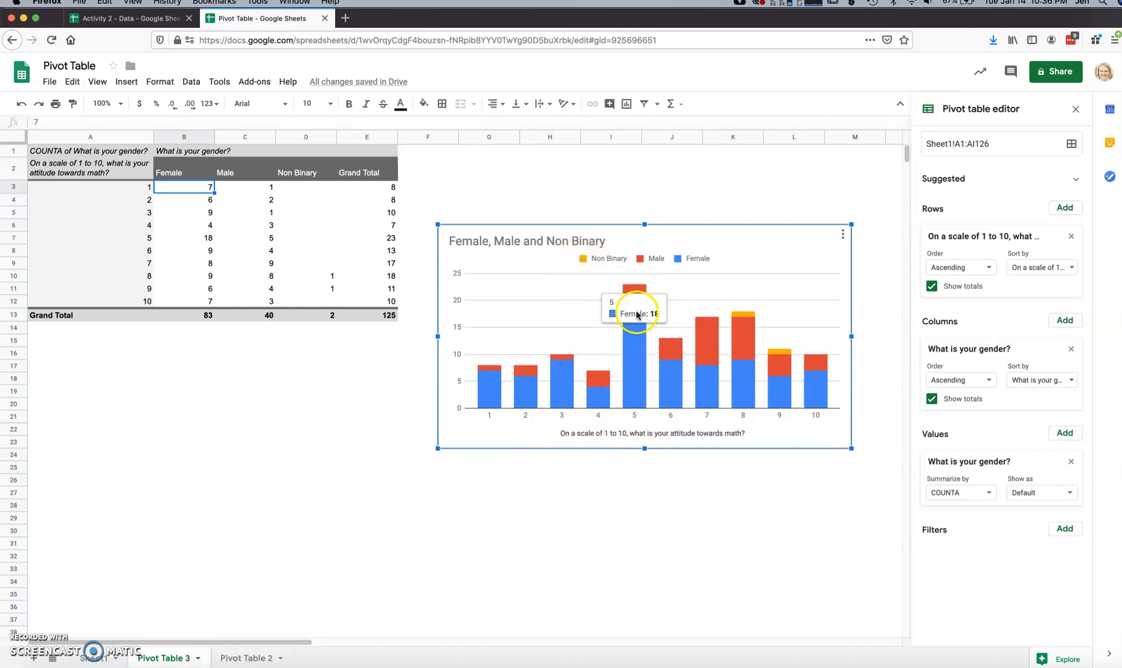
pyautogui.moveTo(761, 348)
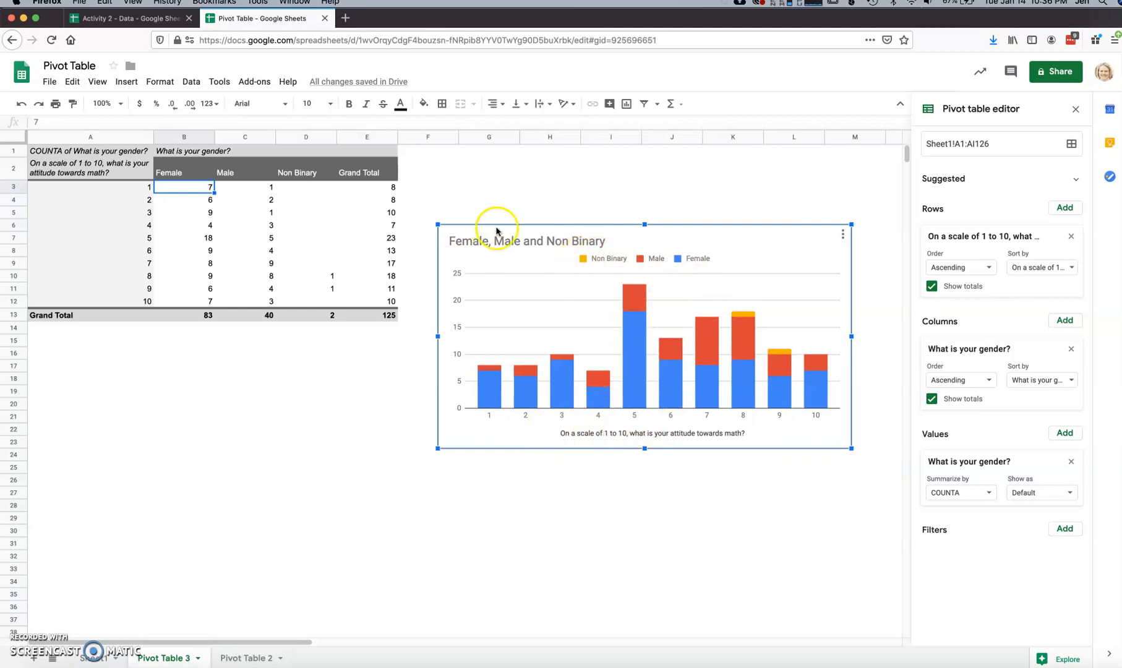
# Change the chart title to "Gender, grouped by Math Attitude"
pyautogui.doubleClick(513, 248)
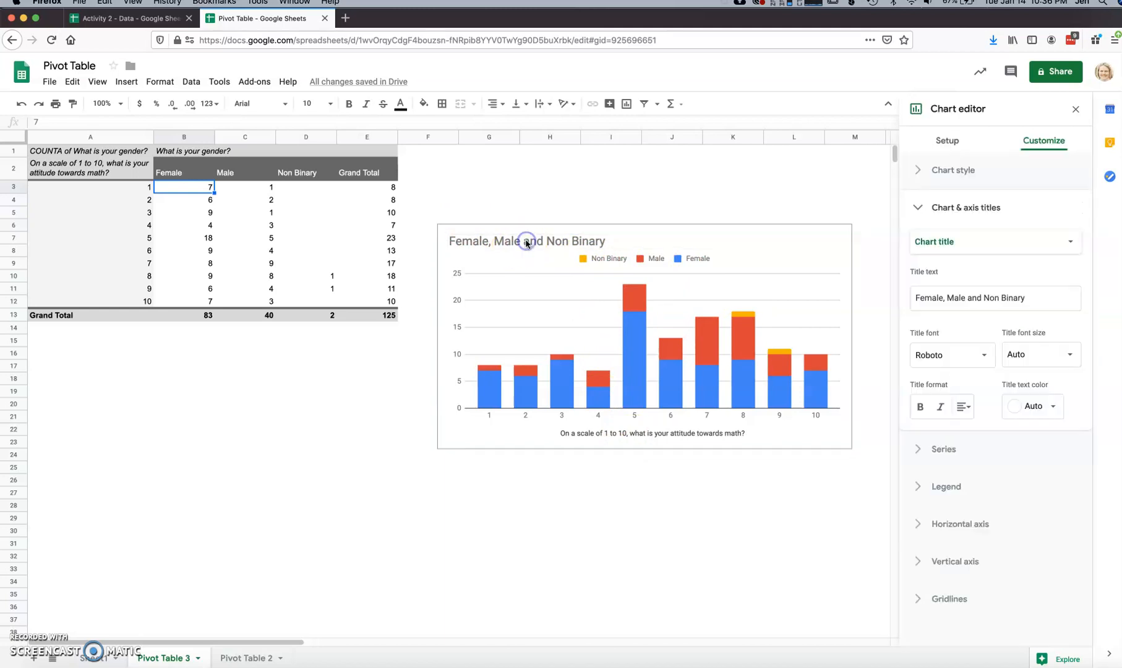
pyautogui.click(544, 243)
pyautogui.click(545, 243)
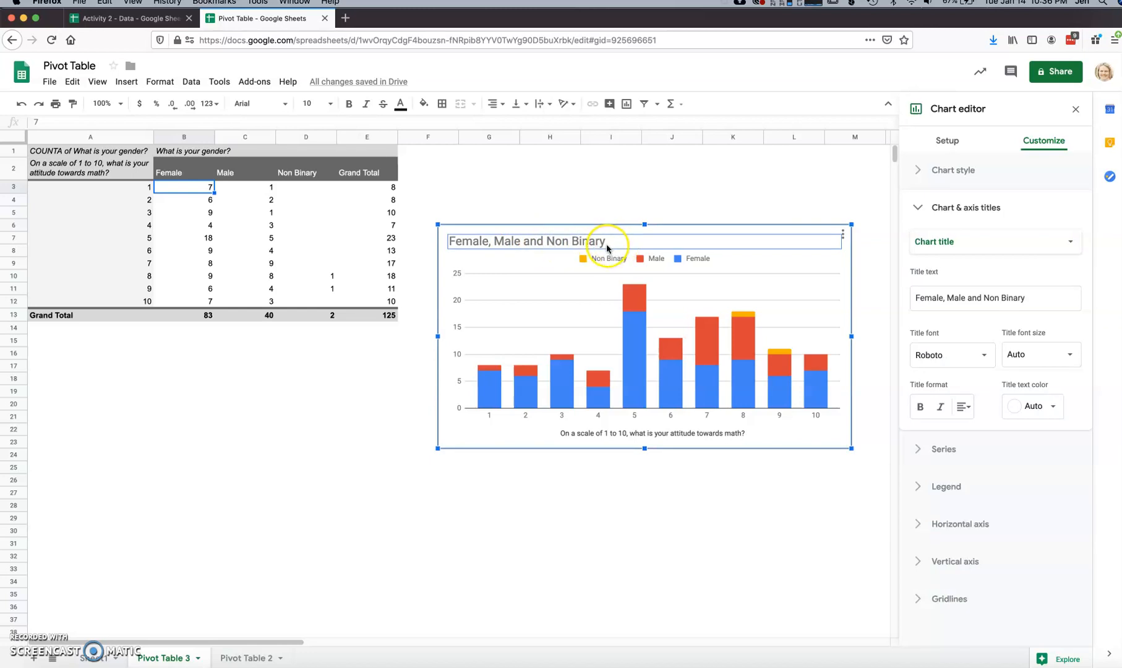
pyautogui.doubleClick(586, 240)
pyautogui.moveTo(587, 240); pyautogui.dragTo(449, 239)
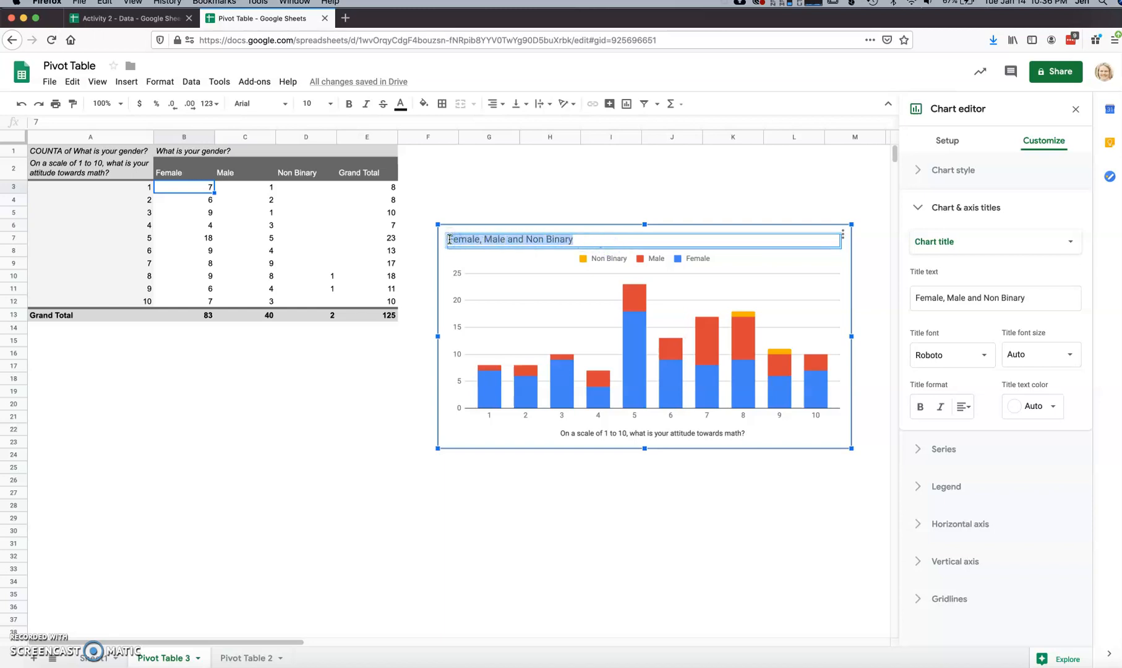
pyautogui.write('Gender')
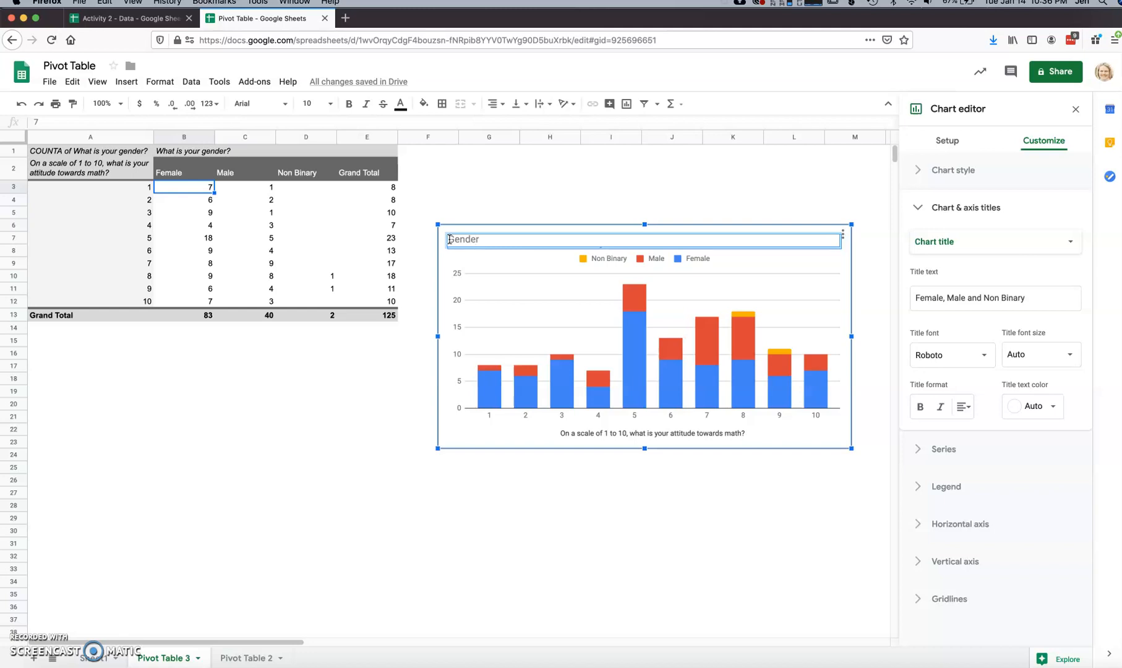
pyautogui.write(', grouped by Math Attitude')
pyautogui.press('Return')
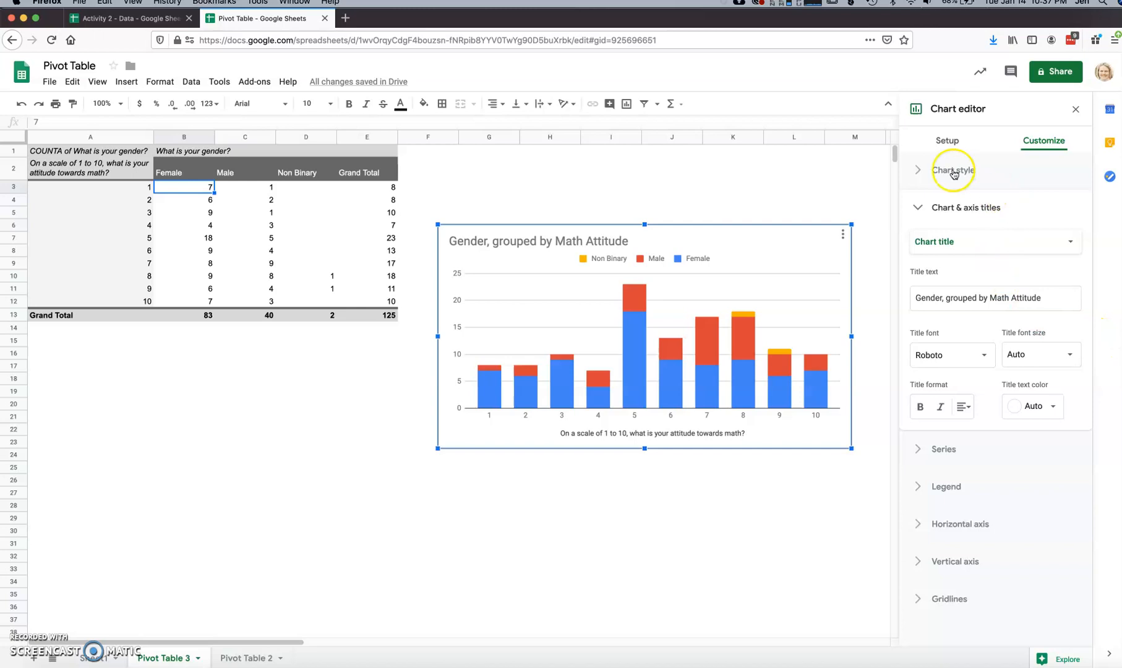
# Set the column chart's stacking to 100%
pyautogui.click(948, 143)
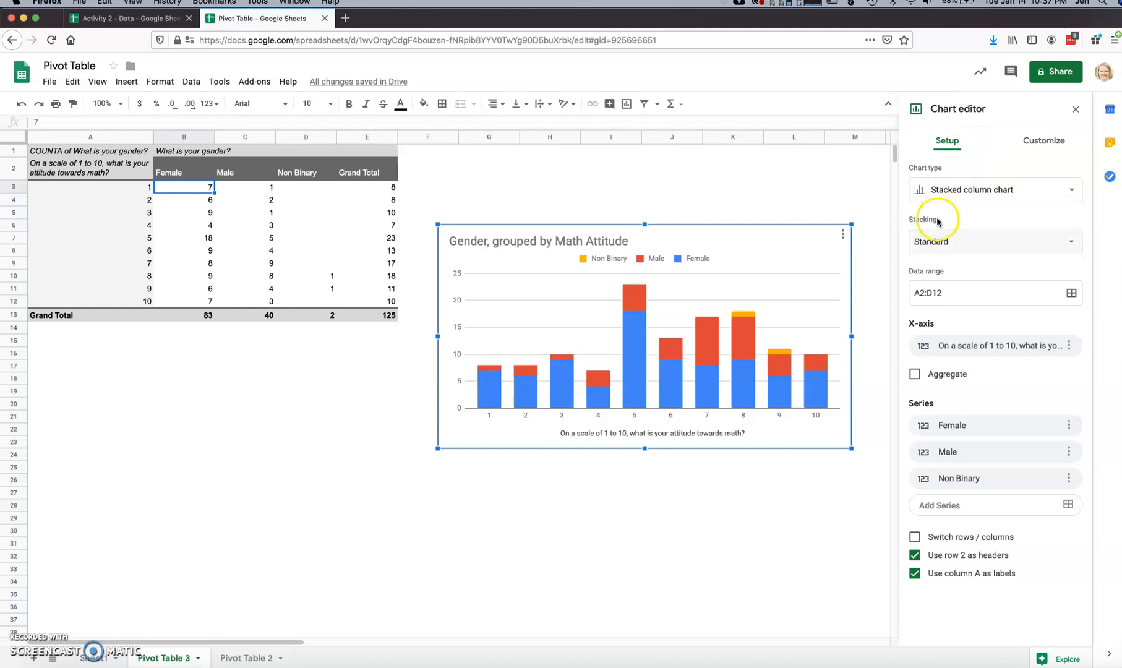
pyautogui.click(959, 245)
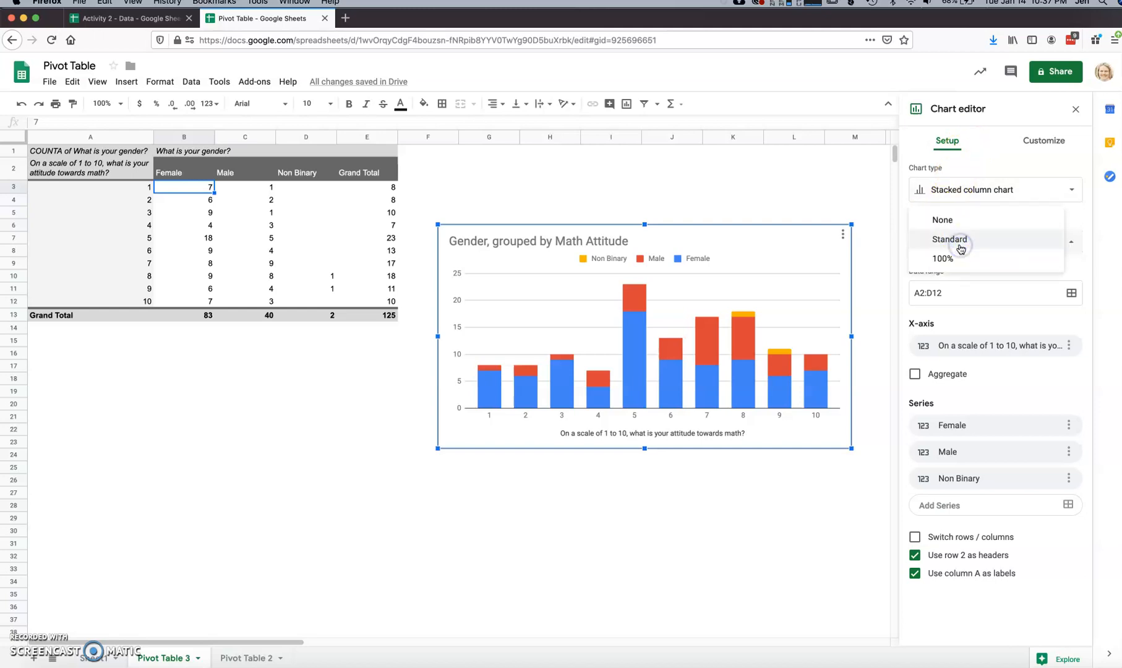
pyautogui.click(945, 259)
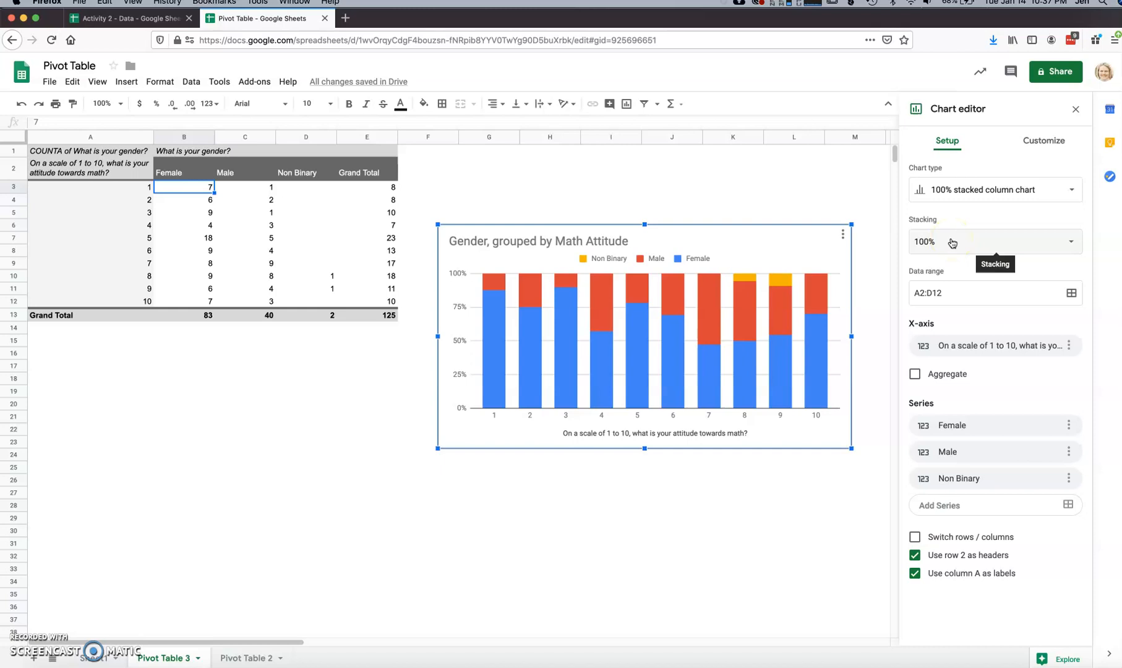
pyautogui.click(951, 243)
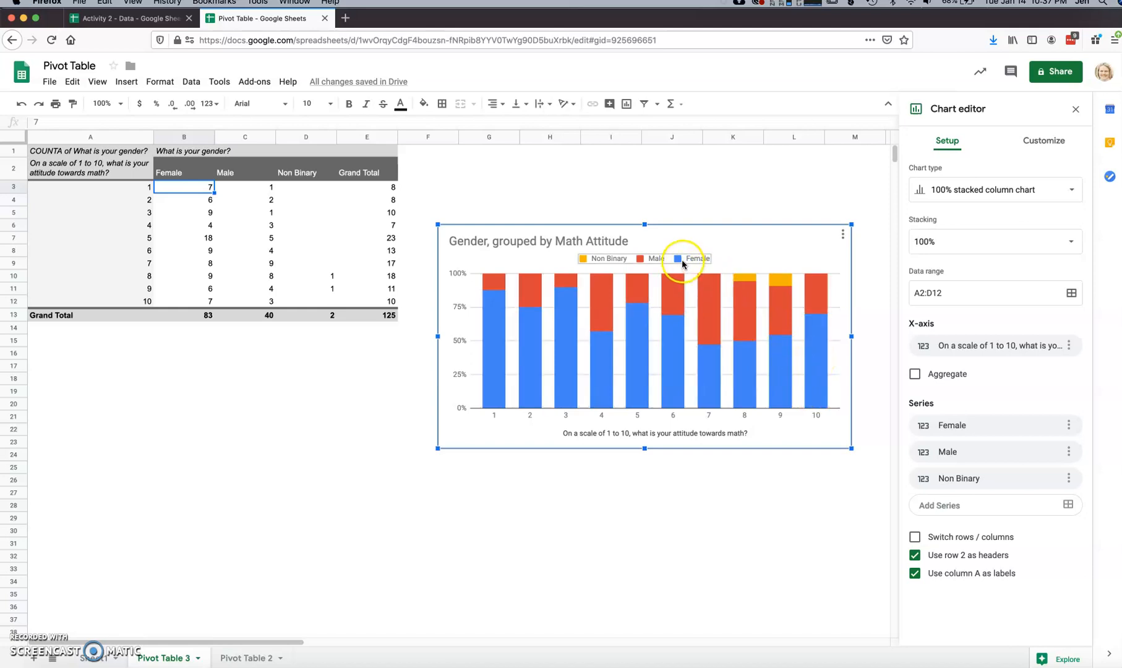
# Check the gender segments for rating 10, and switch the chart's rows and columns to give each gender its own column
pyautogui.click(816, 336)
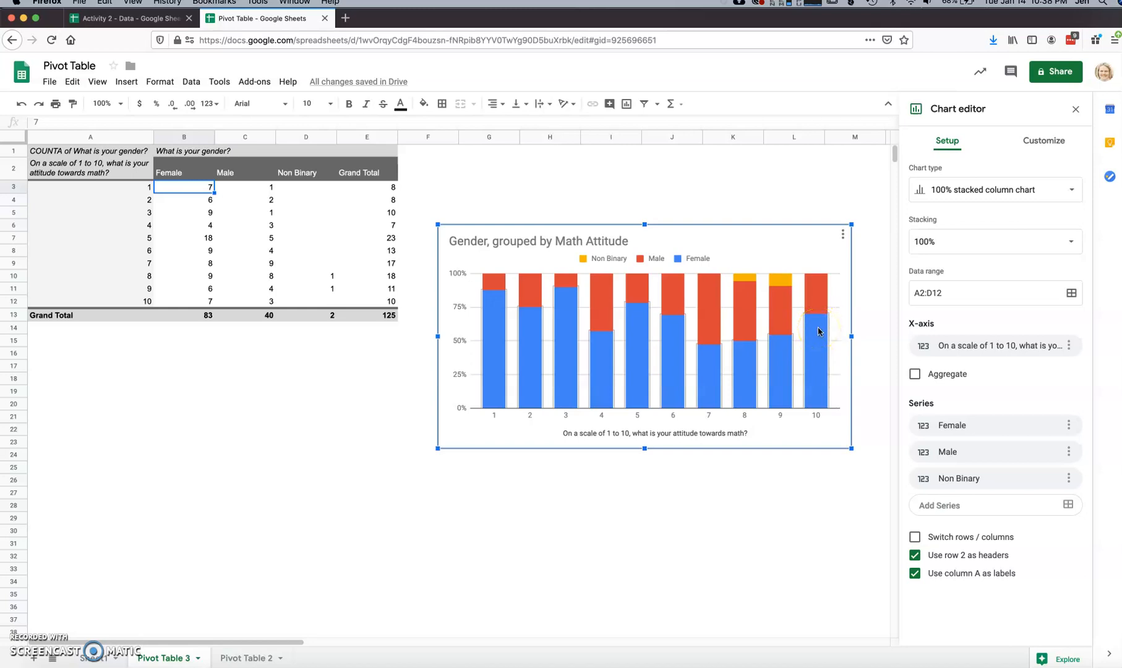
pyautogui.click(820, 293)
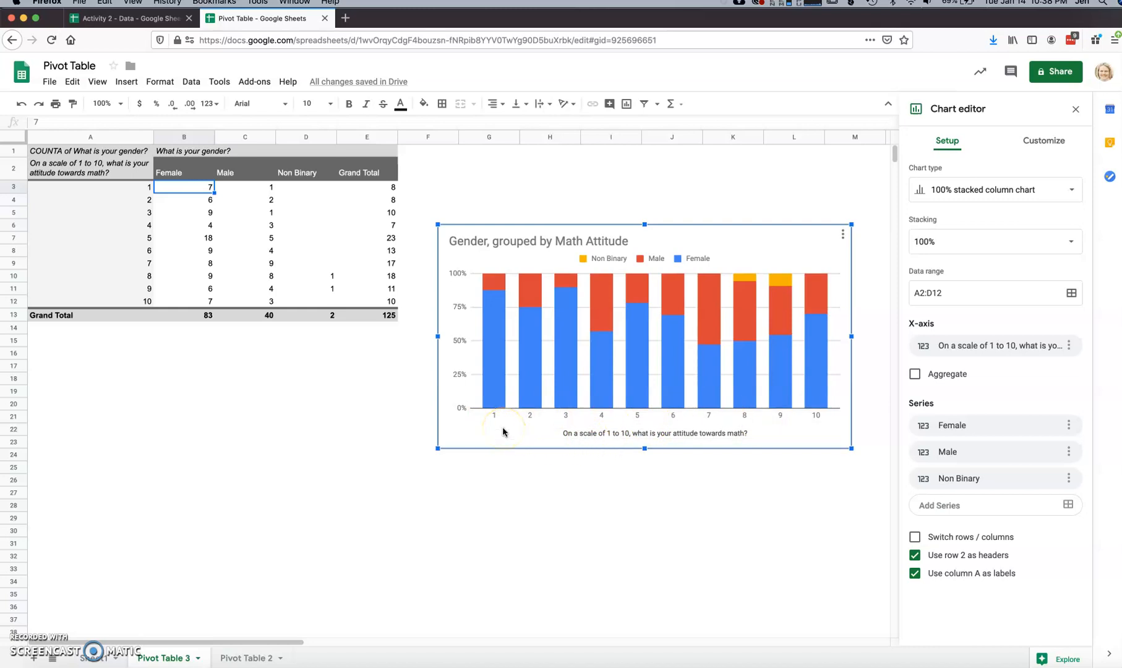
pyautogui.click(914, 536)
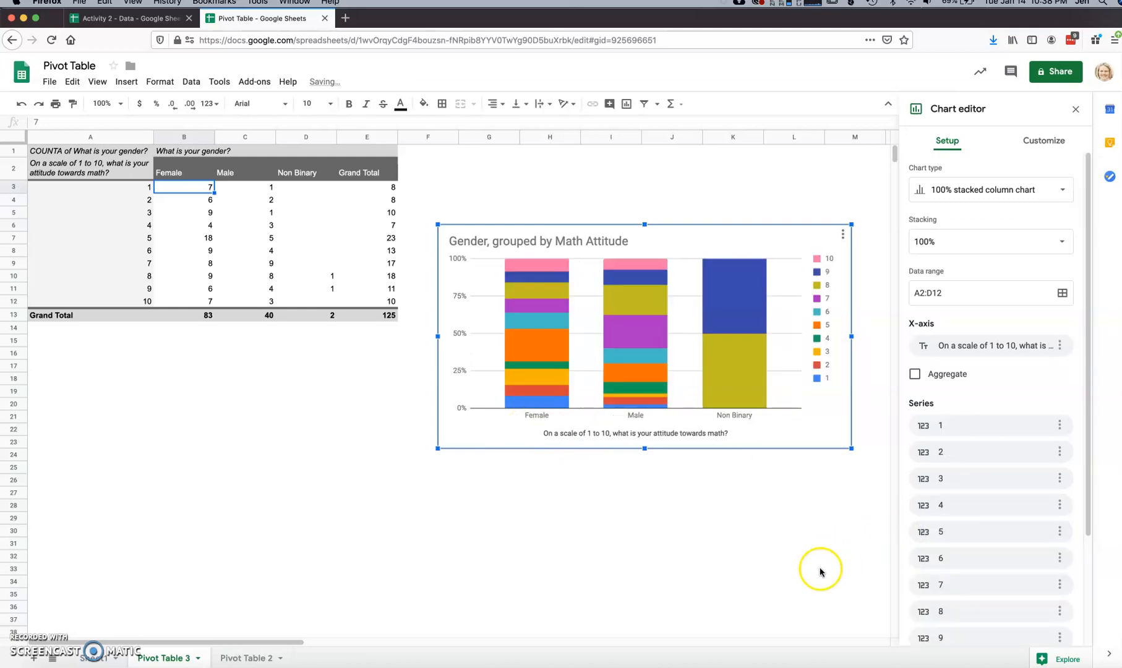
# Check the chart's data range A2:D12 and keep it as it is
pyautogui.scroll(-2, 815, 582)
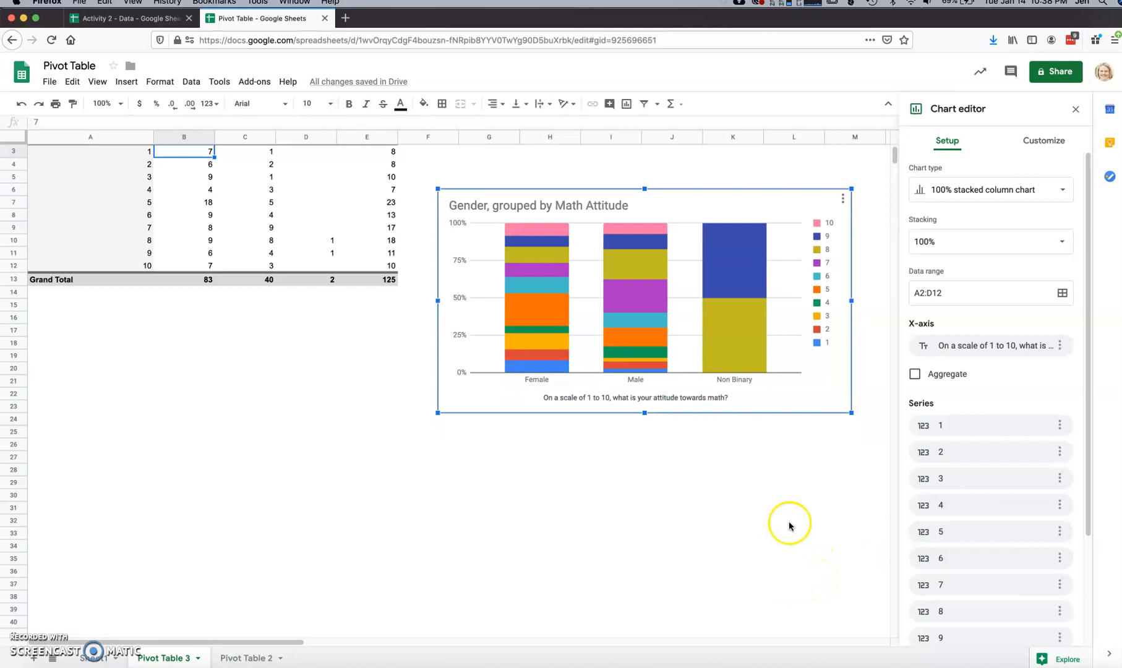
pyautogui.scroll(2, 791, 523)
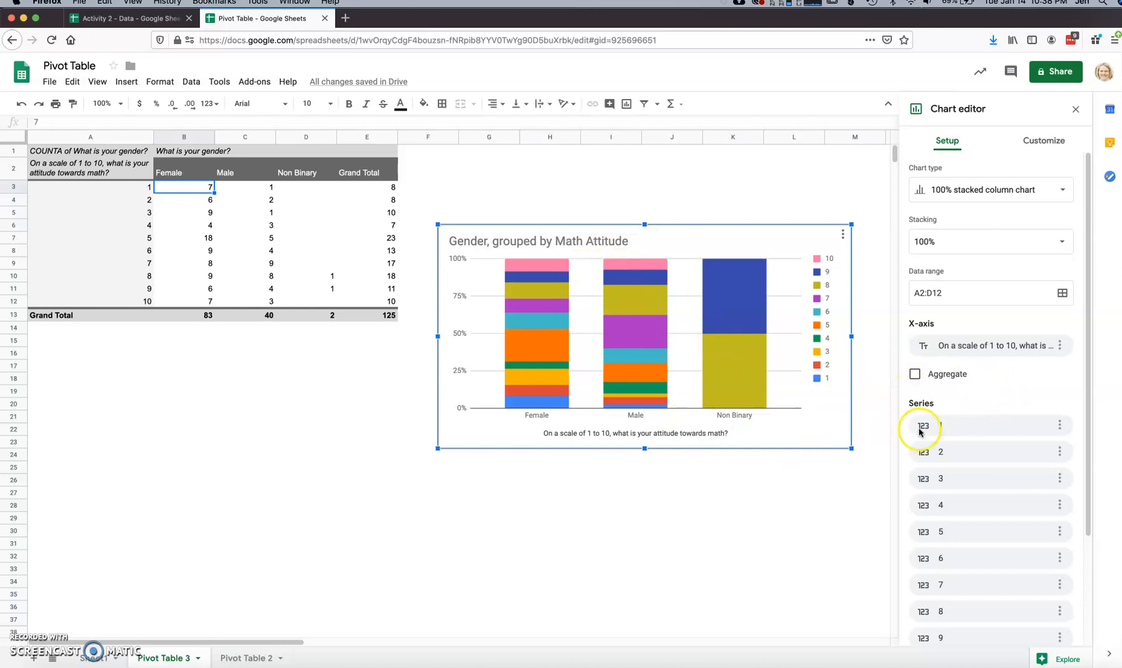
pyautogui.click(933, 295)
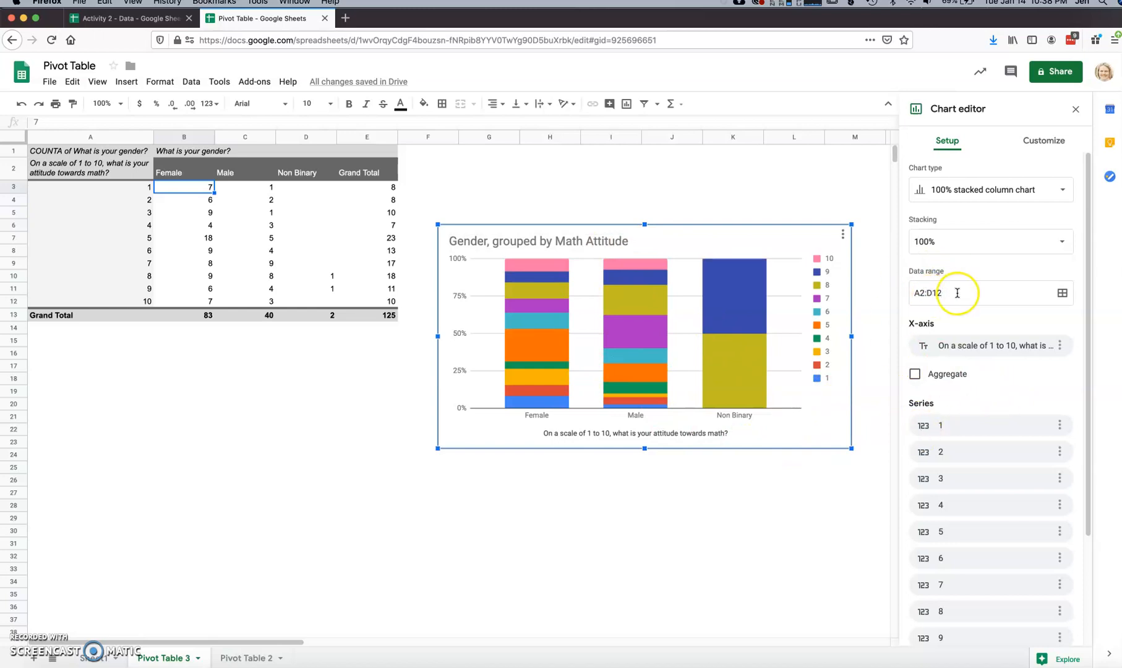
pyautogui.click(1063, 293)
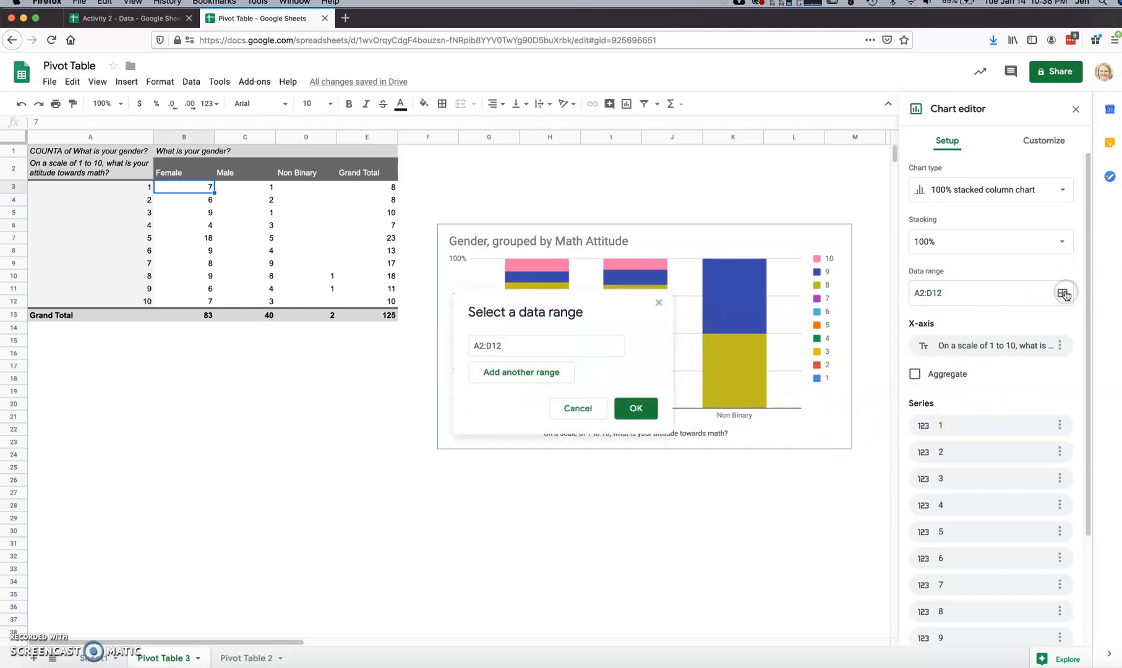
pyautogui.click(517, 346)
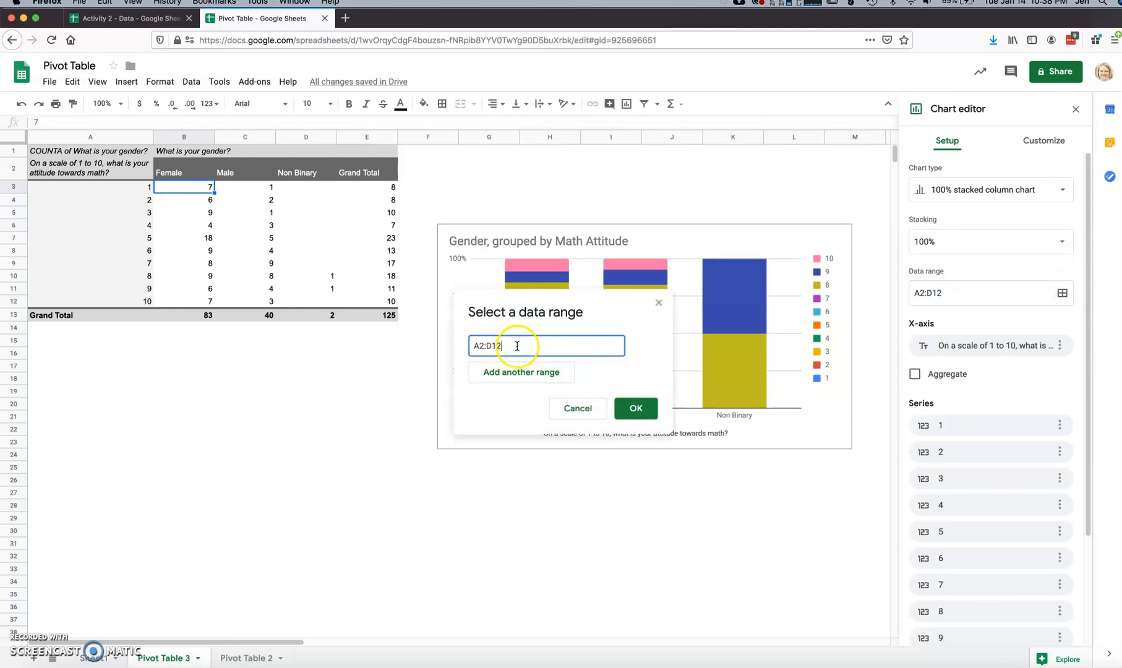
pyautogui.click(641, 409)
# Turn the chart's use of column A as headers off and on again, and do the same for row 2 as labels
pyautogui.scroll(-3, 931, 405)
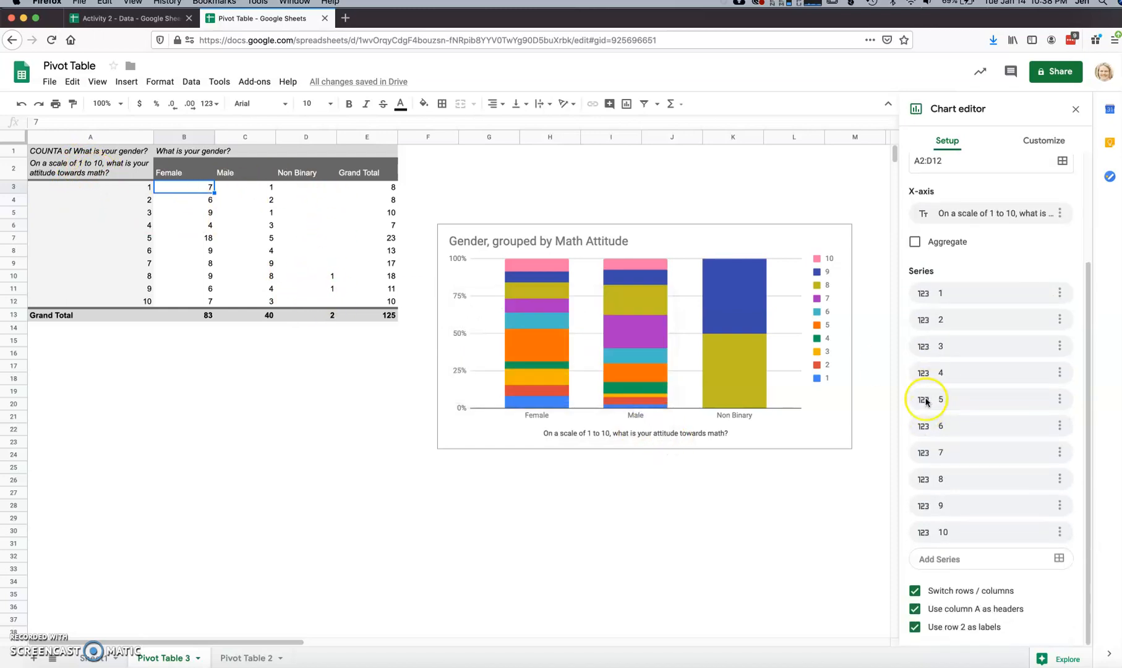
pyautogui.click(915, 609)
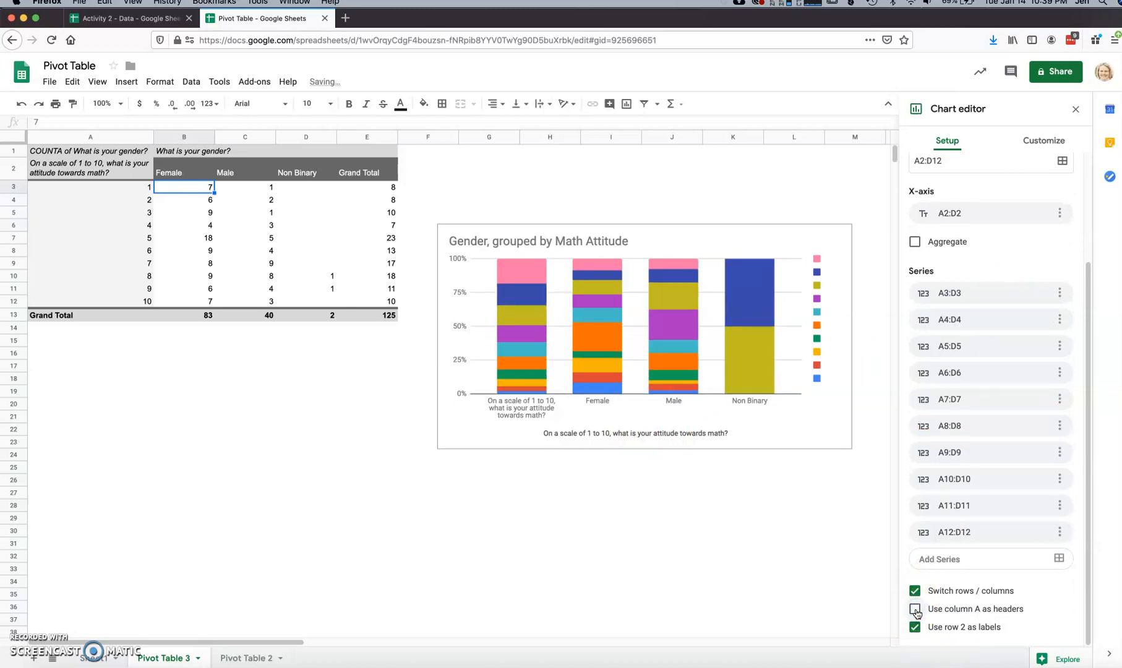
pyautogui.click(915, 609)
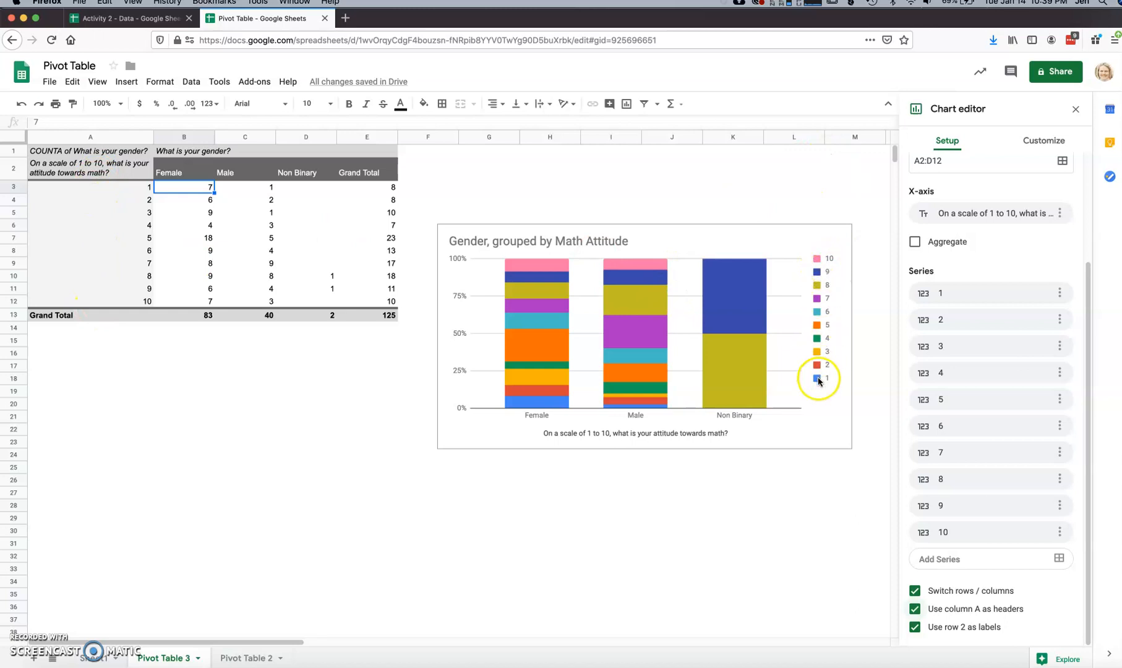
pyautogui.click(915, 627)
pyautogui.click(915, 627)
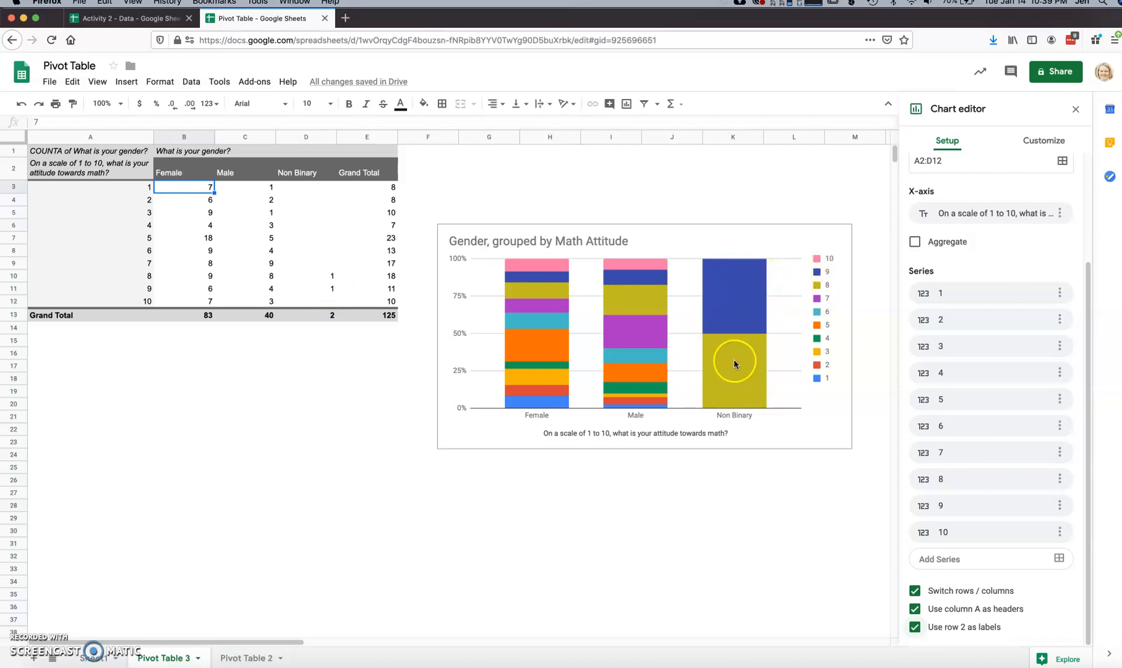
# Check the count and percentage of the rating 10 segment in the chart's Male column
pyautogui.click(629, 329)
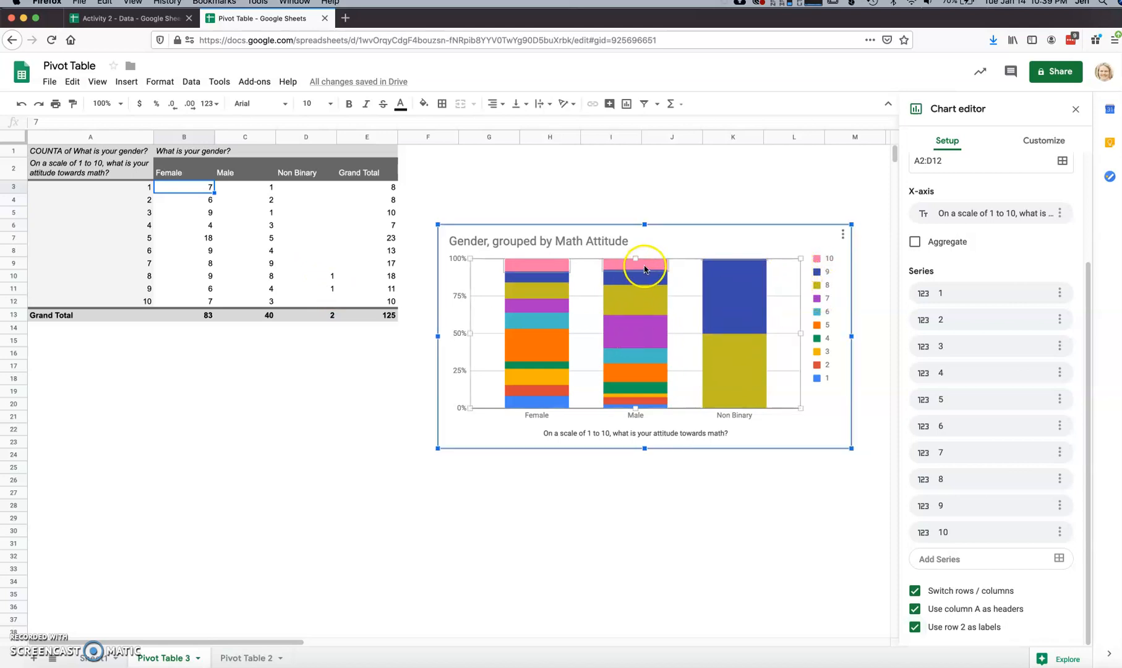
pyautogui.click(645, 268)
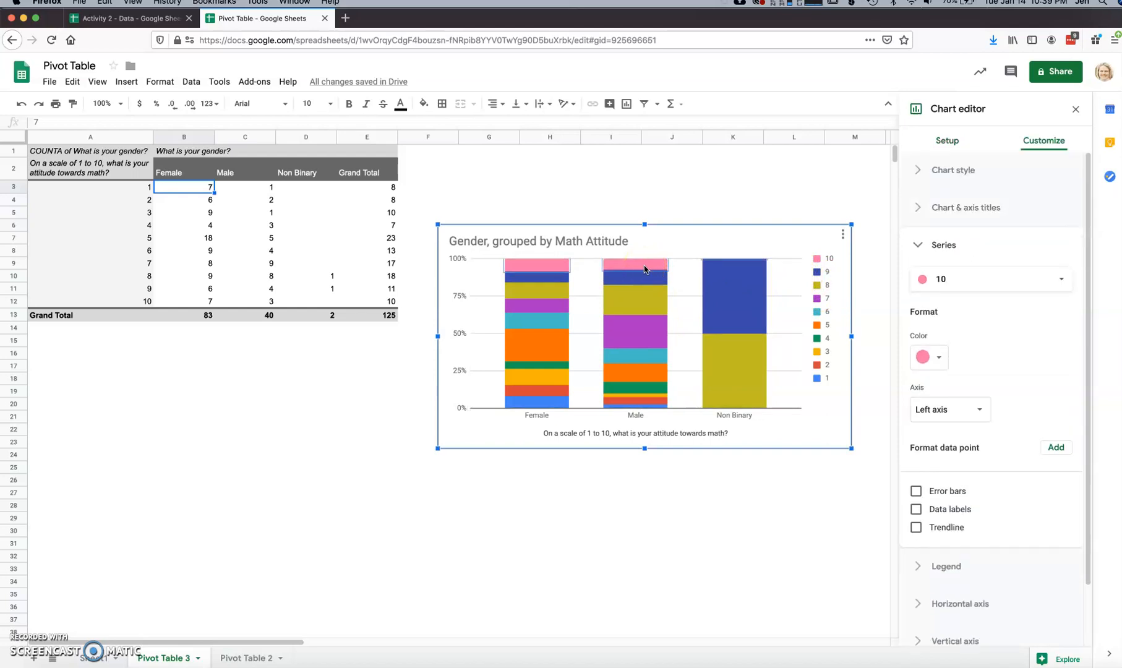
pyautogui.click(644, 267)
pyautogui.click(671, 271)
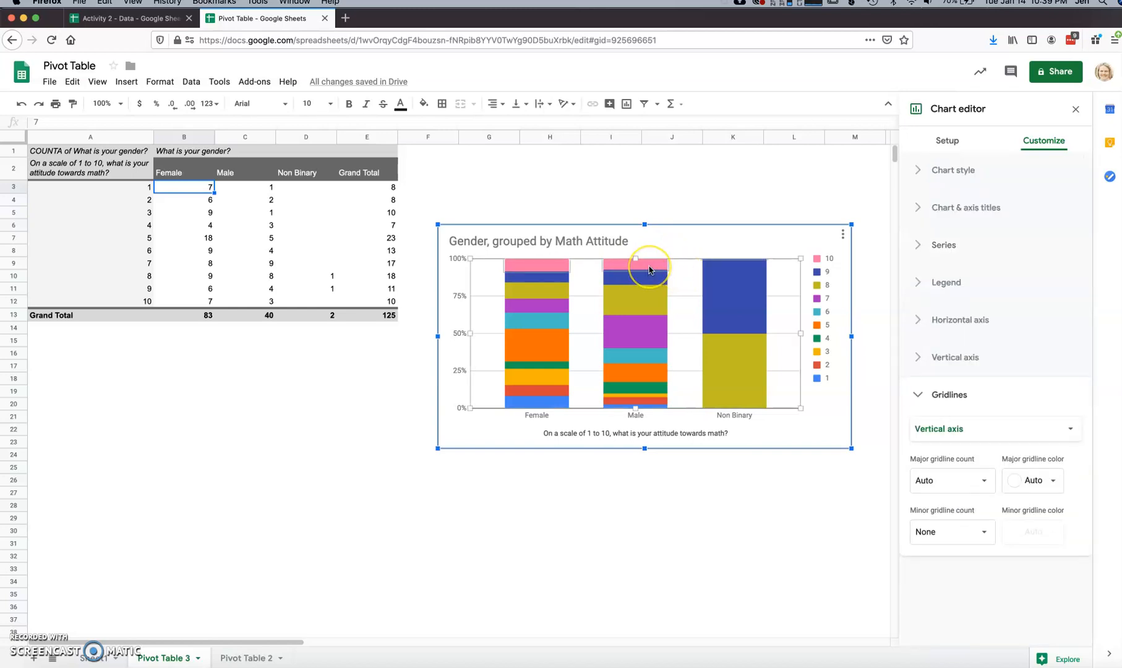
pyautogui.click(650, 264)
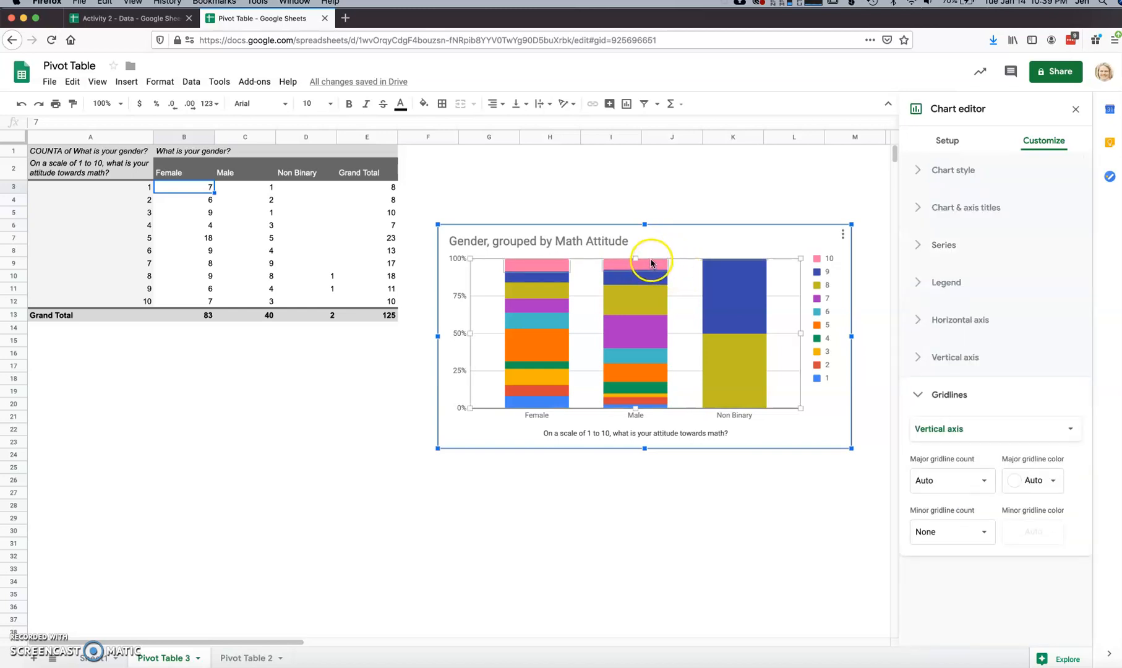
pyautogui.click(650, 264)
pyautogui.click(649, 265)
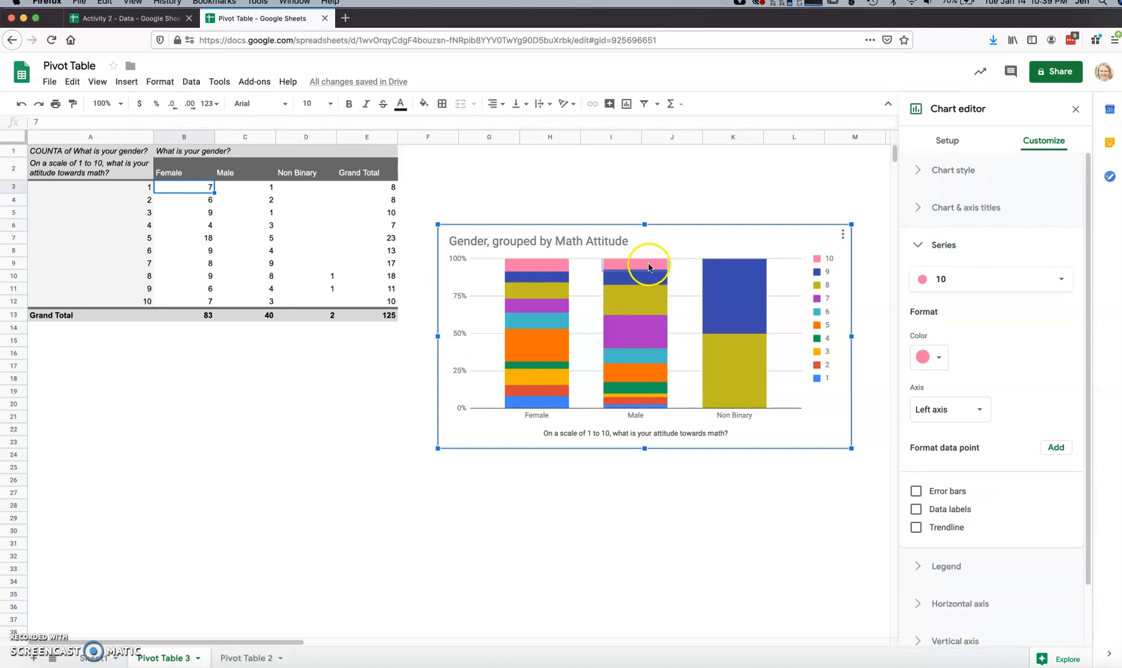
pyautogui.click(656, 481)
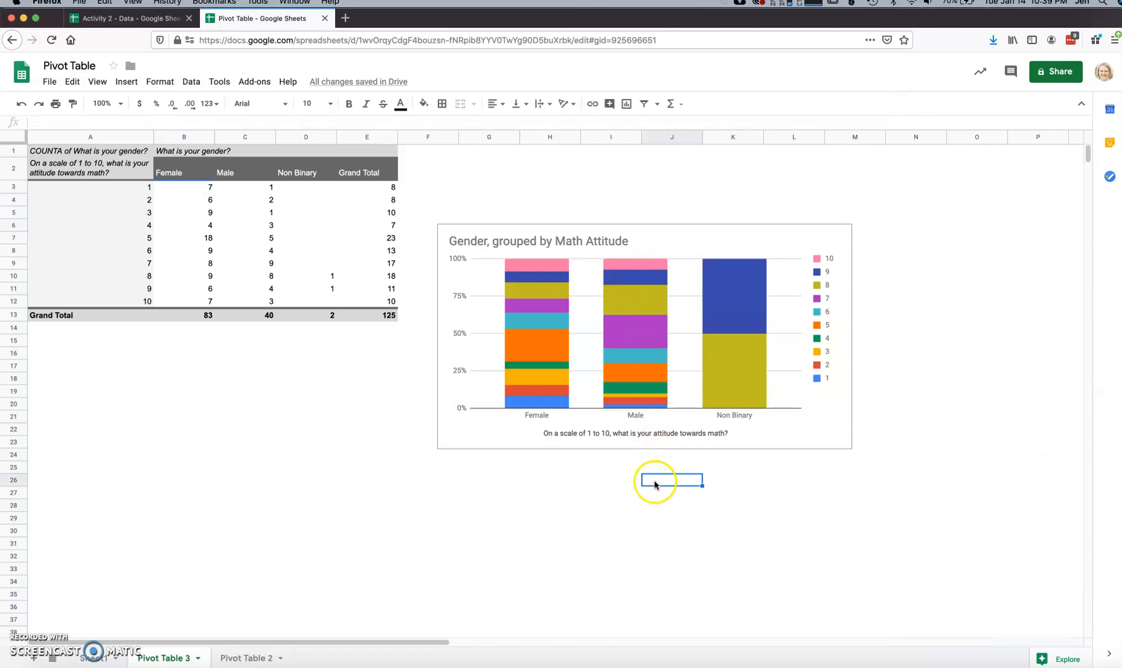
pyautogui.click(642, 264)
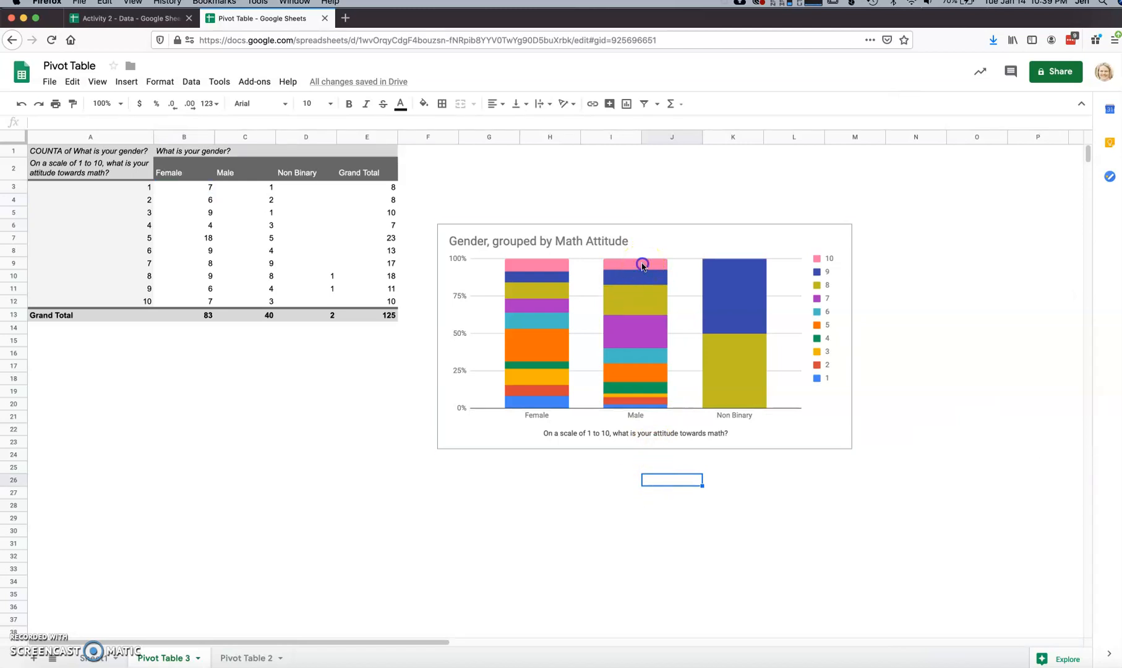
pyautogui.moveTo(643, 266)
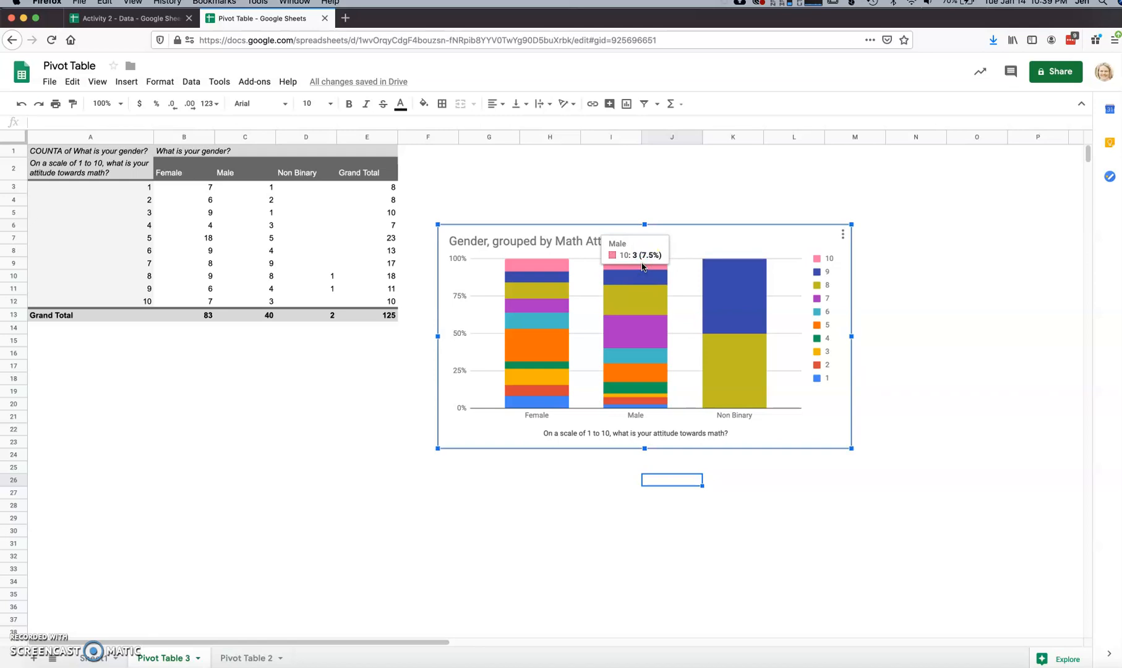
# Compare that segment with the pivot table's Male count for rating 10
pyautogui.click(363, 198)
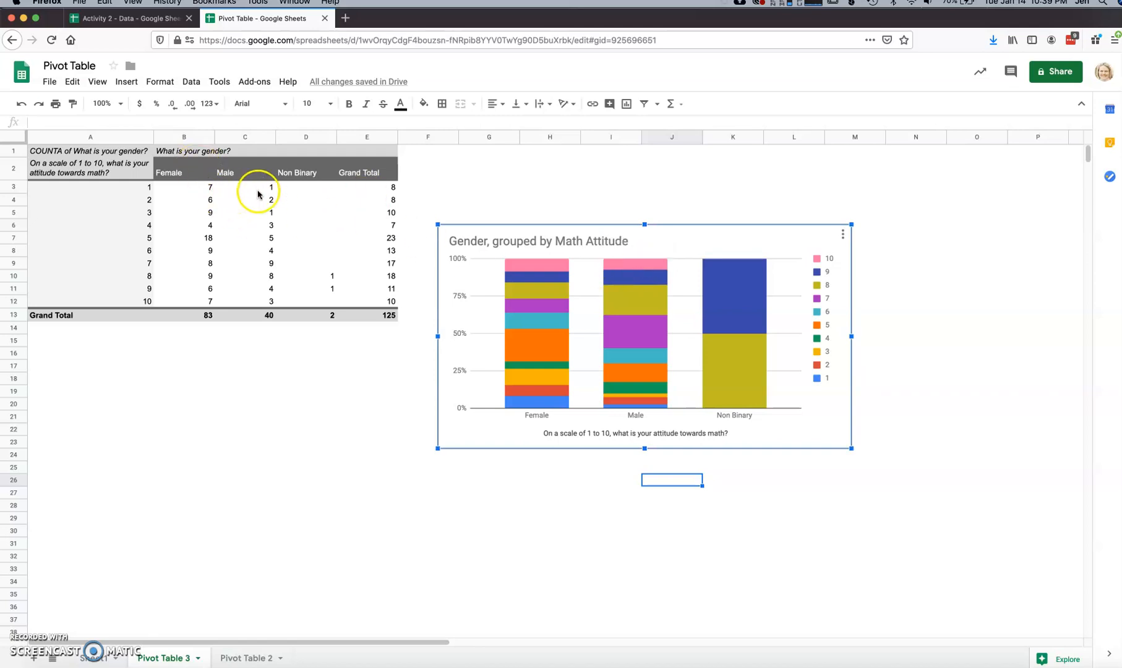
pyautogui.click(260, 299)
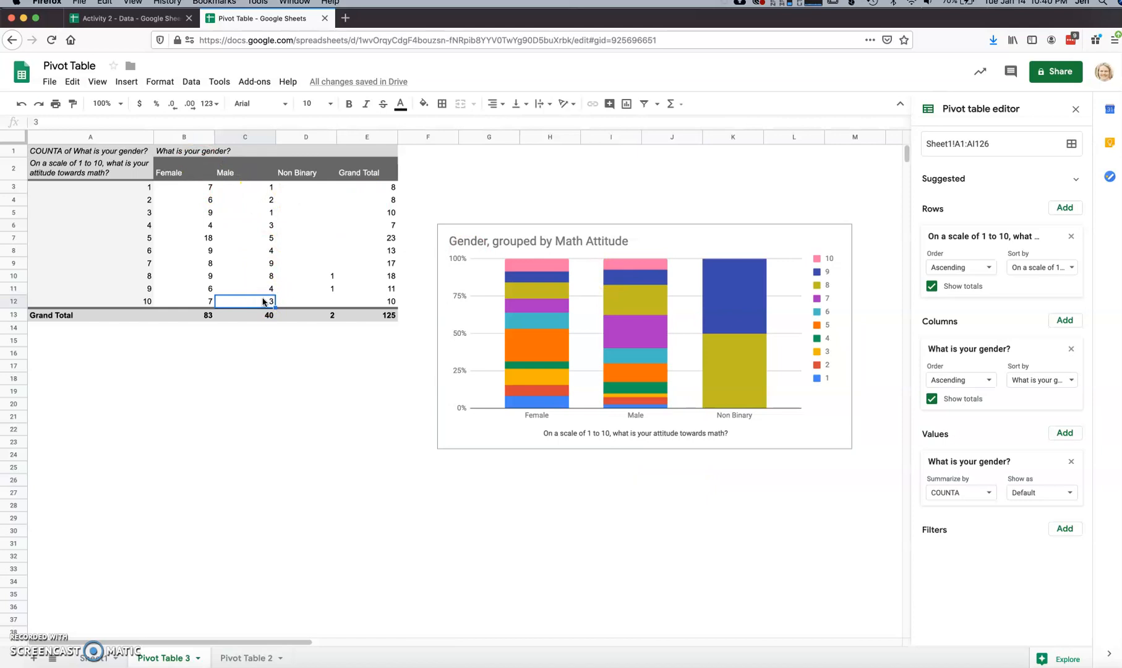
pyautogui.click(601, 584)
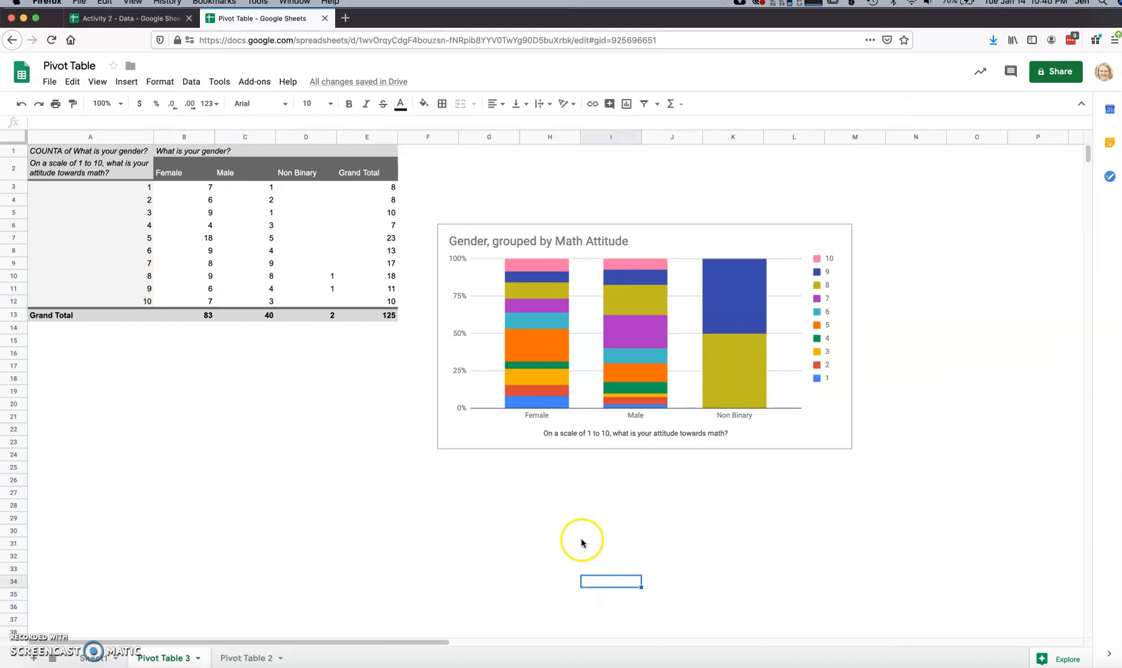
# Change the chart title to "Math Attitude, Grouped by Gender"
pyautogui.click(666, 438)
pyautogui.doubleClick(655, 434)
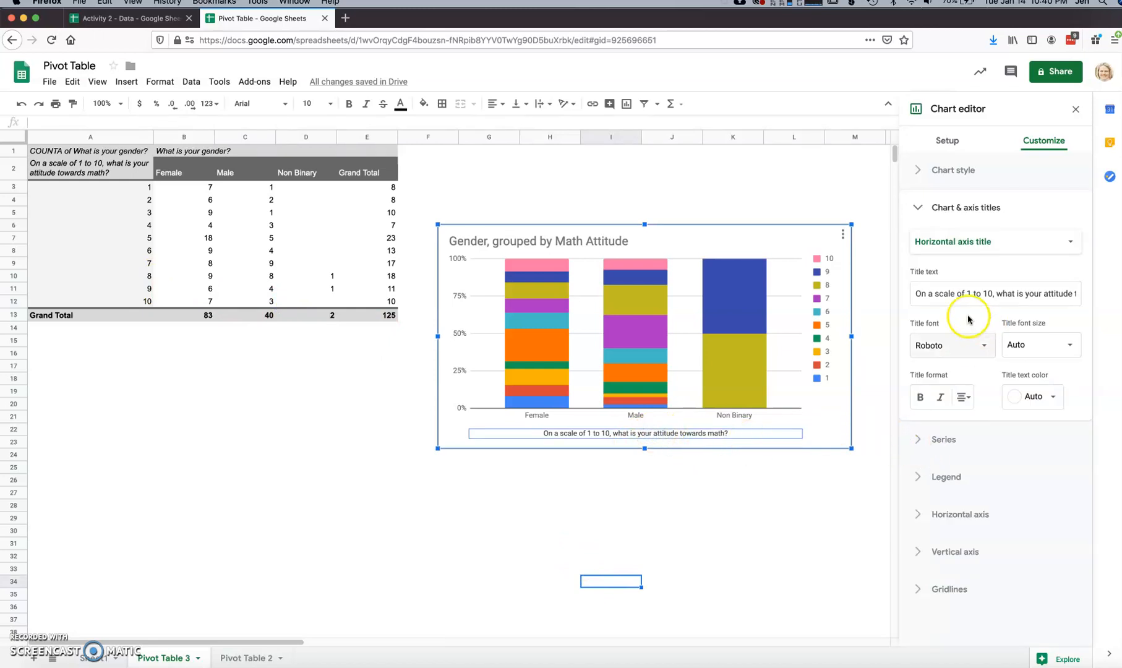
pyautogui.click(997, 245)
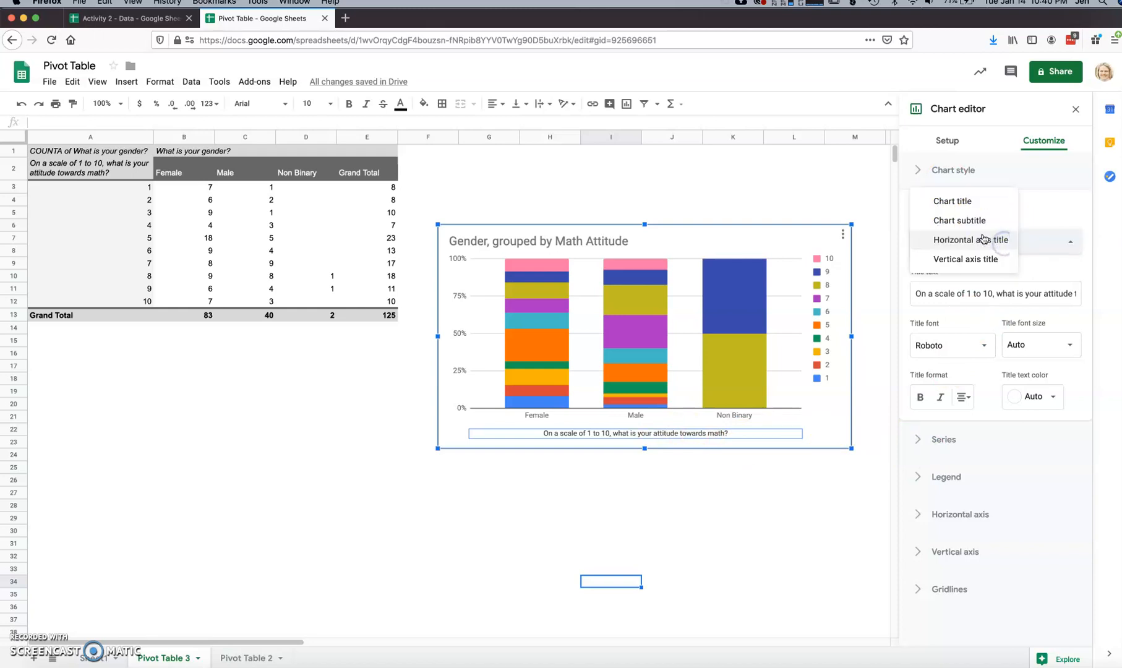
pyautogui.click(953, 203)
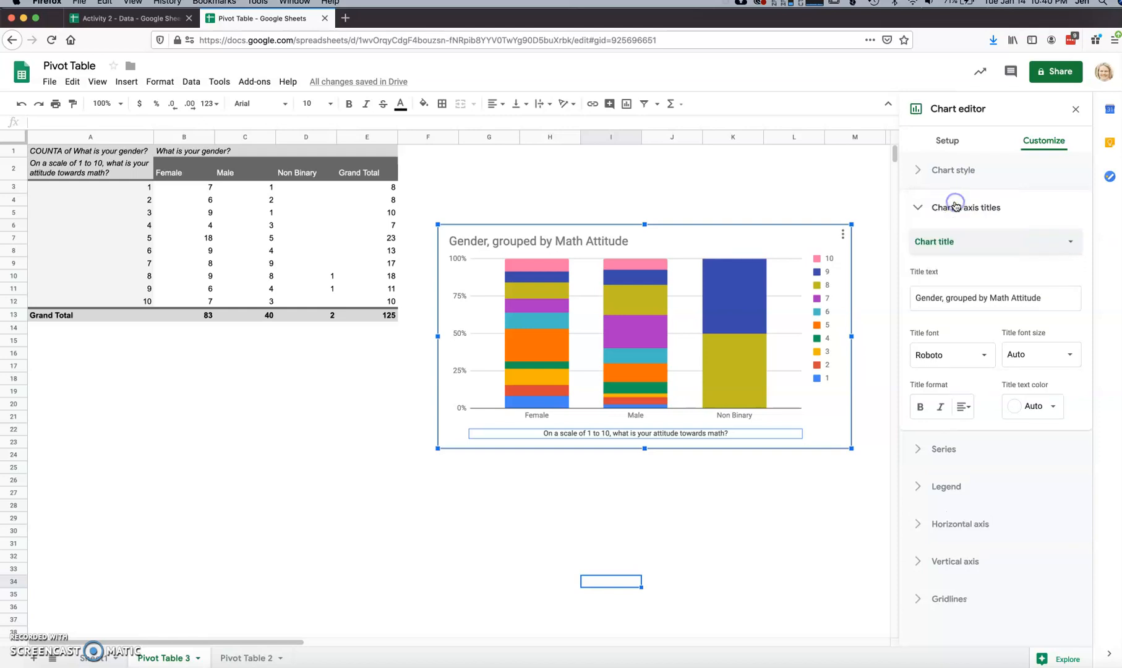
pyautogui.click(969, 300)
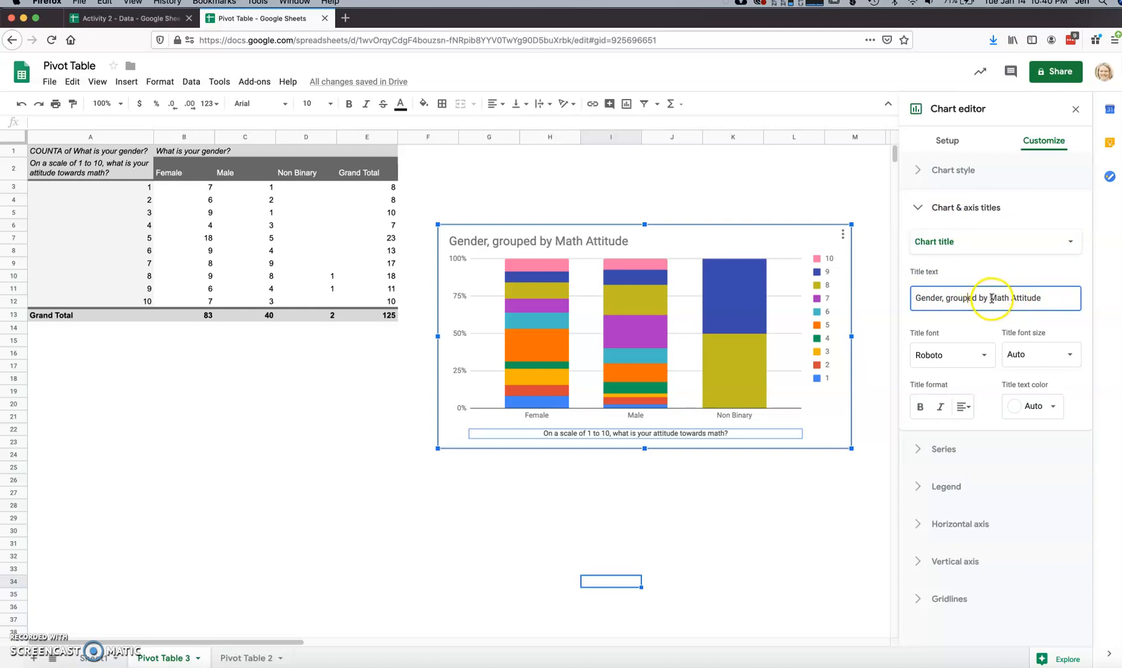
pyautogui.moveTo(987, 298); pyautogui.dragTo(893, 297)
pyautogui.press('BackSpace')
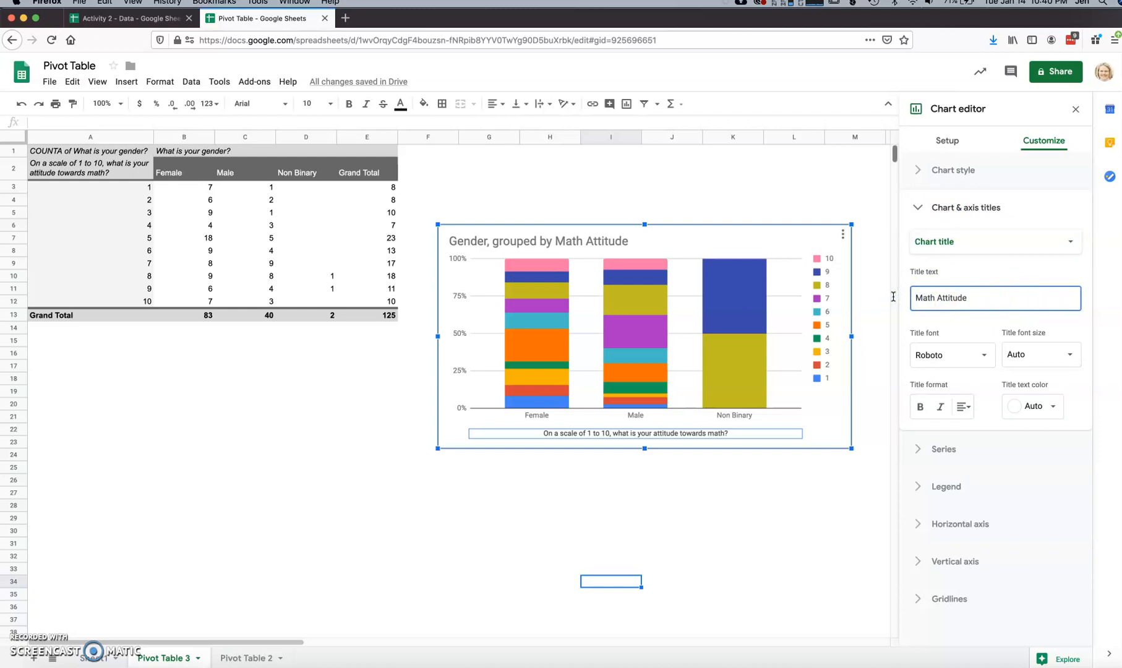
pyautogui.click(974, 296)
pyautogui.write(', Grouped by Gender')
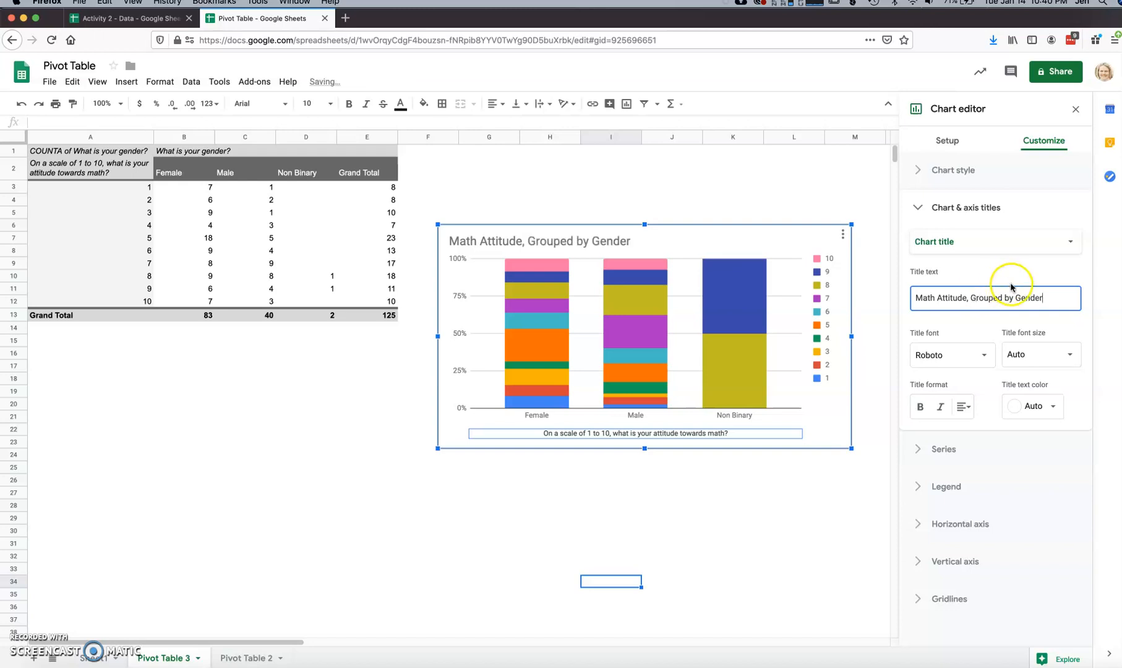
# Set the chart's horizontal axis title to "What is your Gender?"
pyautogui.click(992, 245)
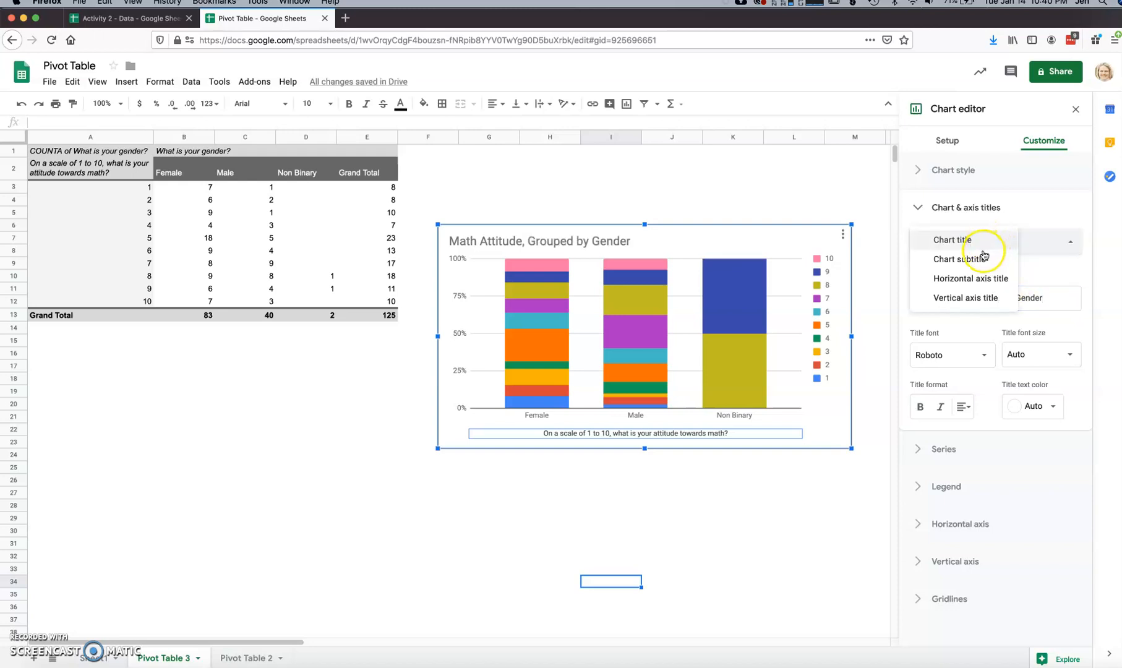
pyautogui.click(977, 280)
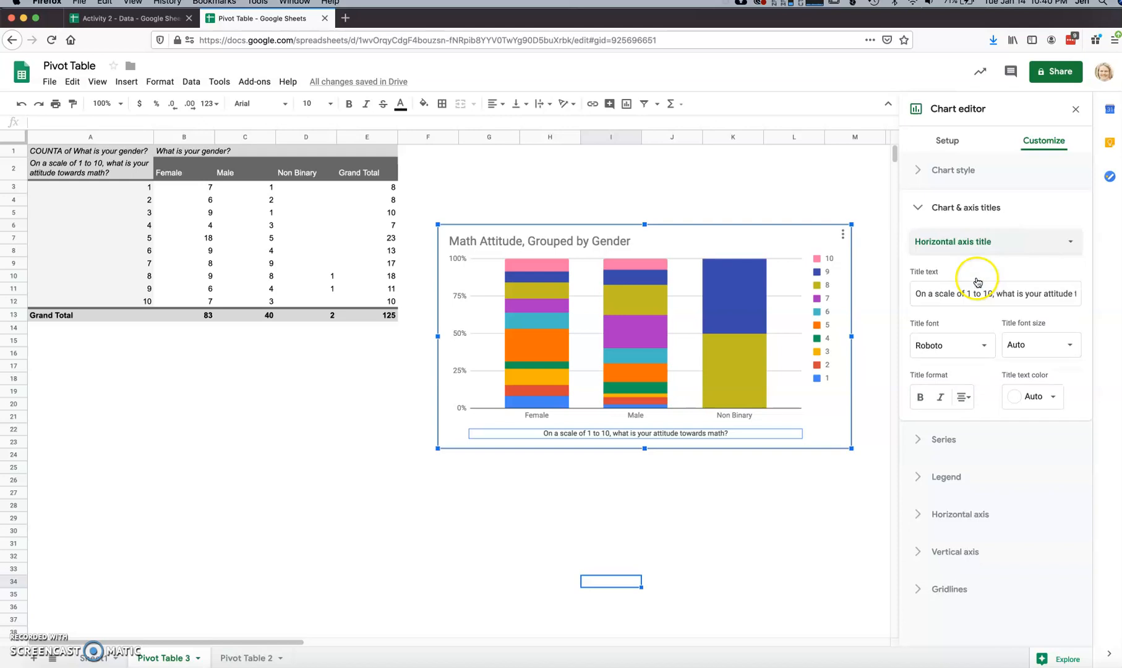
pyautogui.click(925, 293)
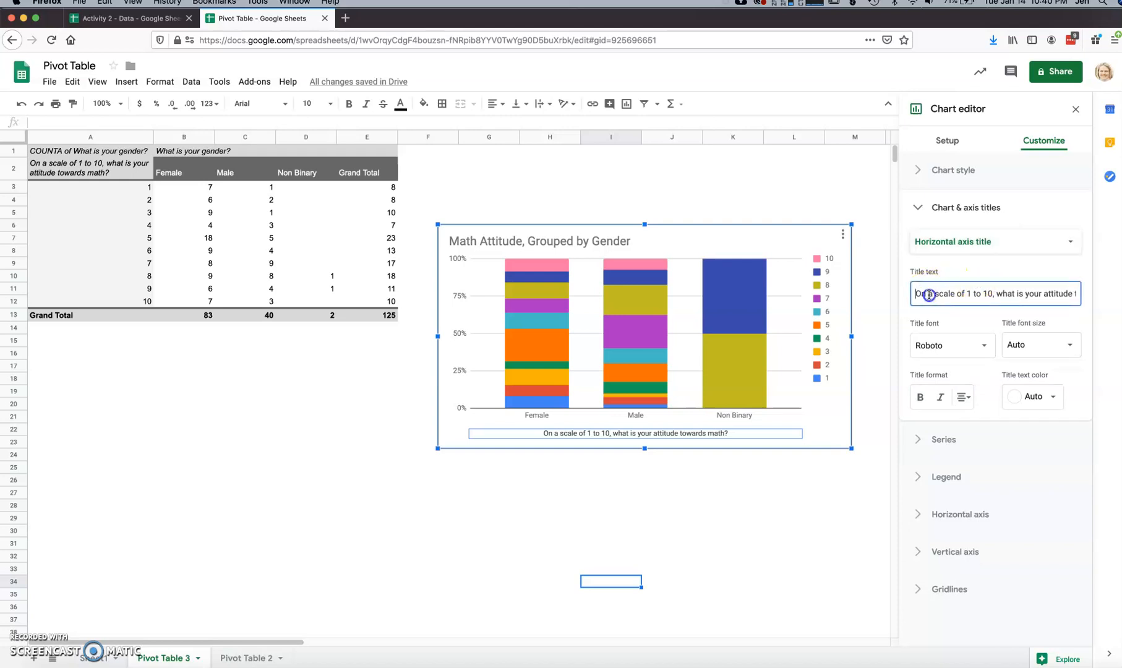
pyautogui.press('super+a')
pyautogui.write('W')
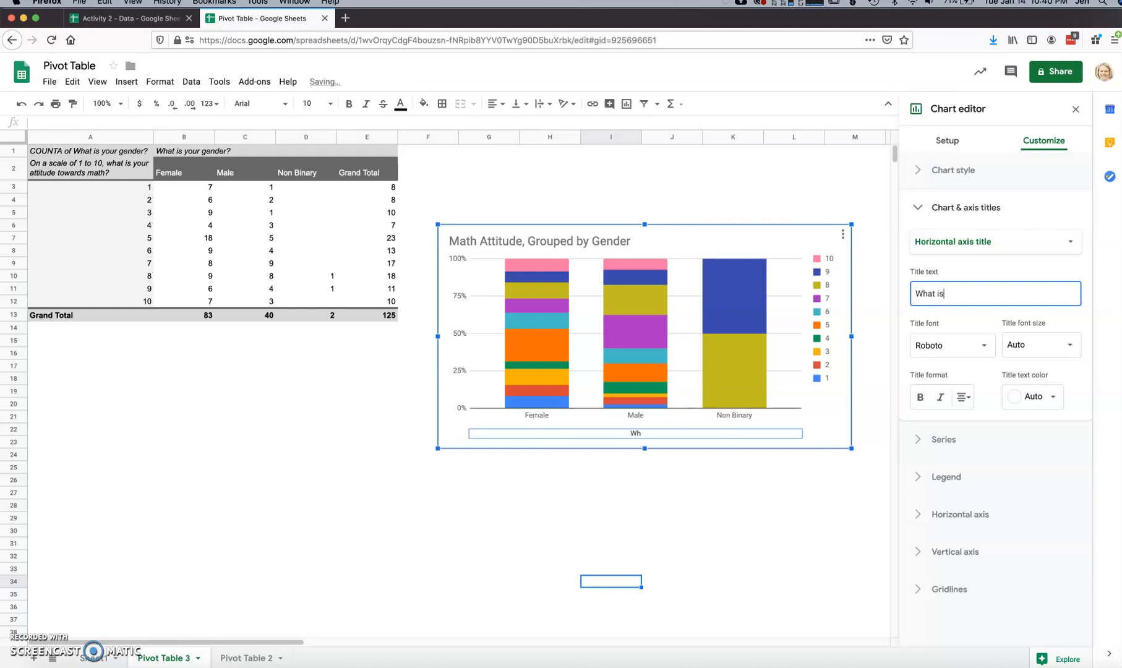
pyautogui.write('hat is your Gender?')
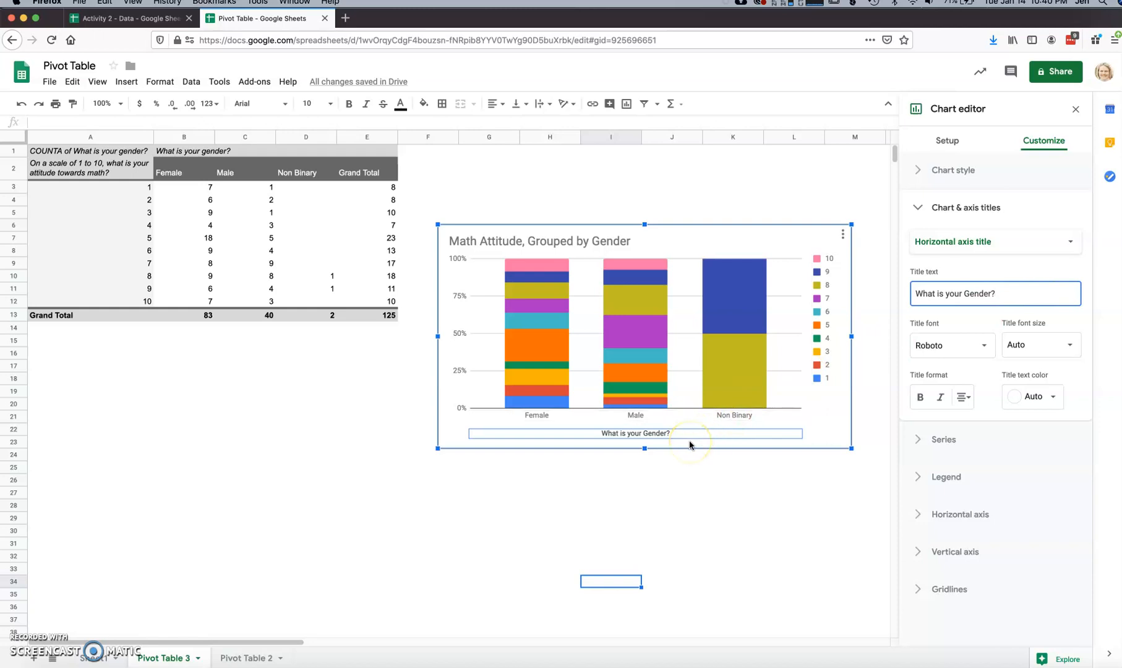
pyautogui.click(665, 516)
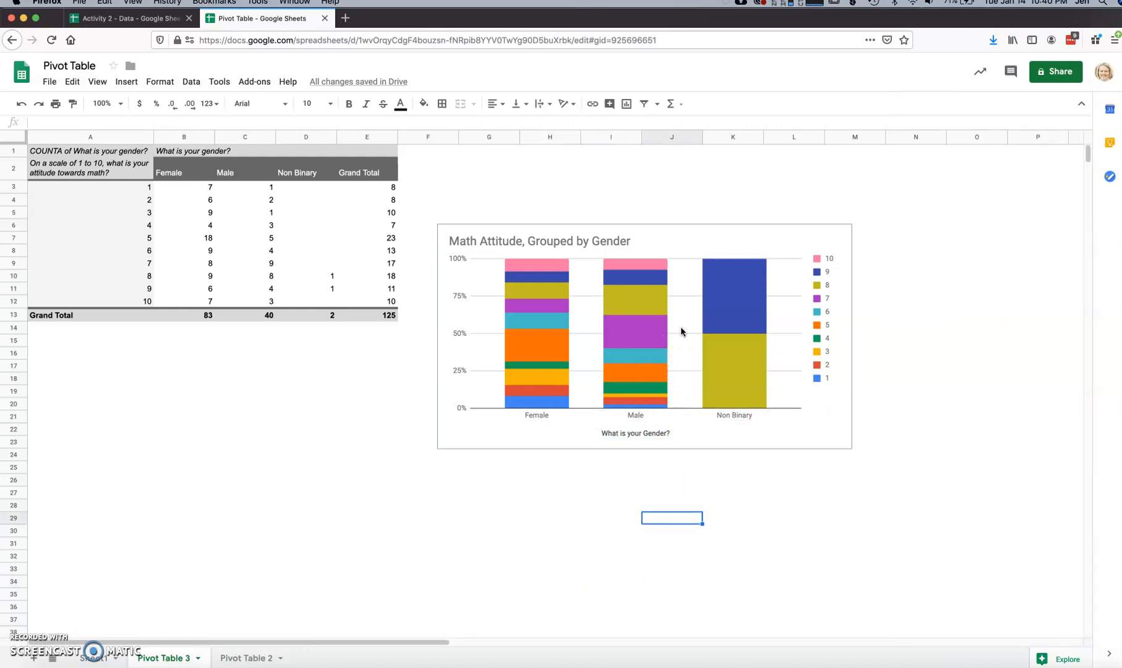
# View the chart's title types and its subtitle setting without entering a subtitle
pyautogui.click(744, 231)
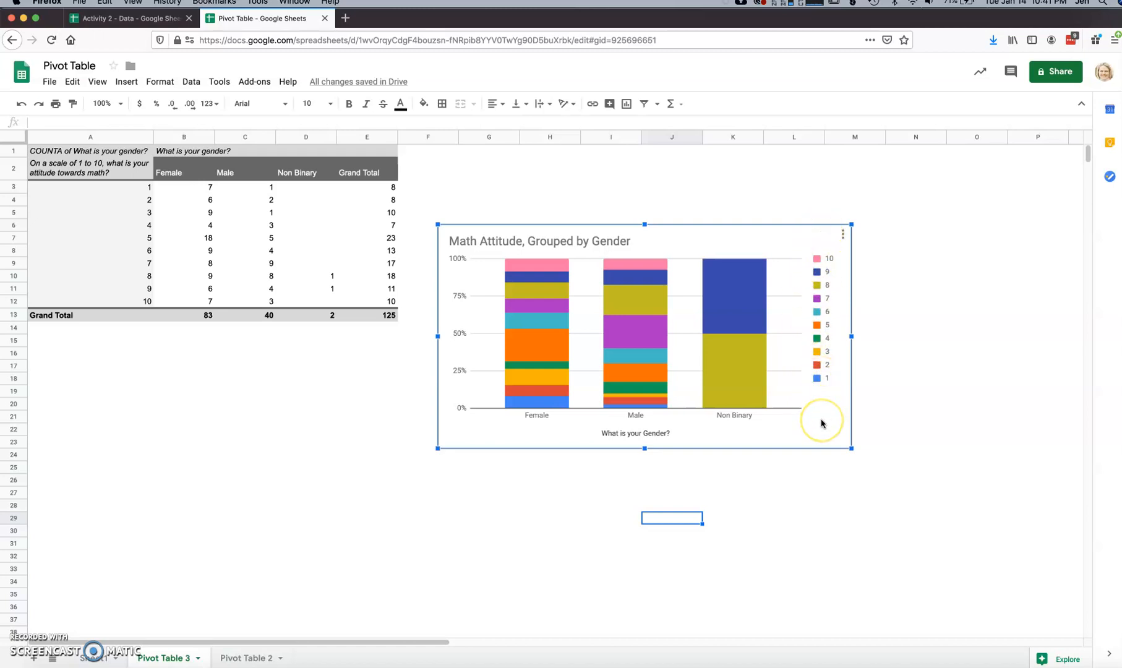
pyautogui.doubleClick(823, 238)
pyautogui.click(970, 243)
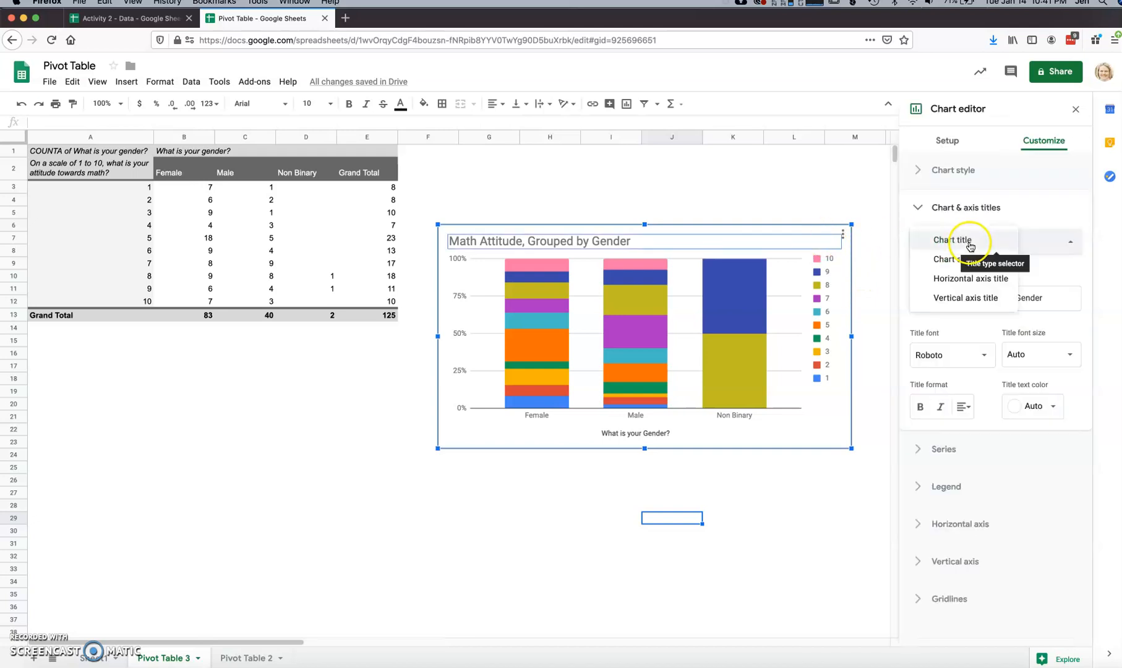
pyautogui.click(968, 260)
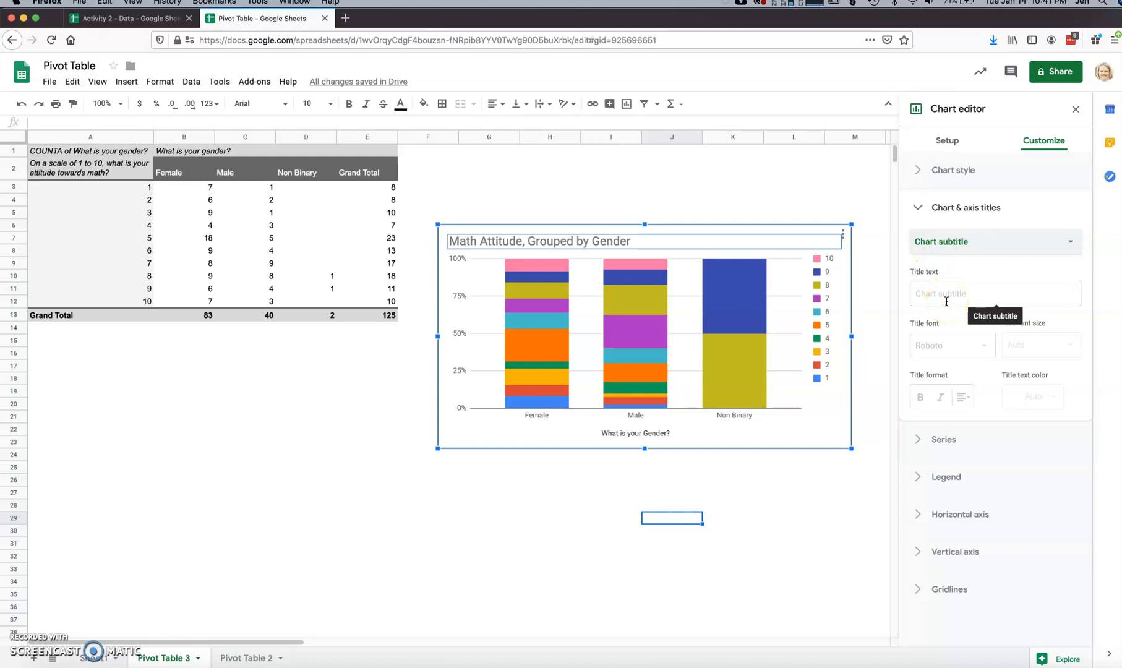
pyautogui.click(753, 176)
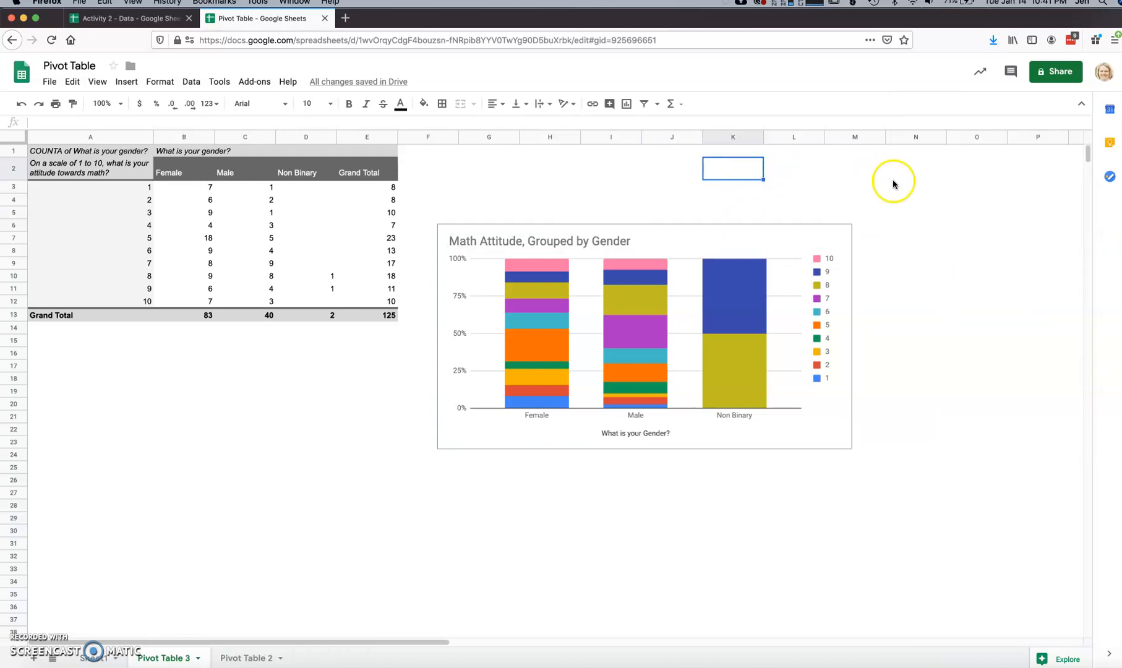